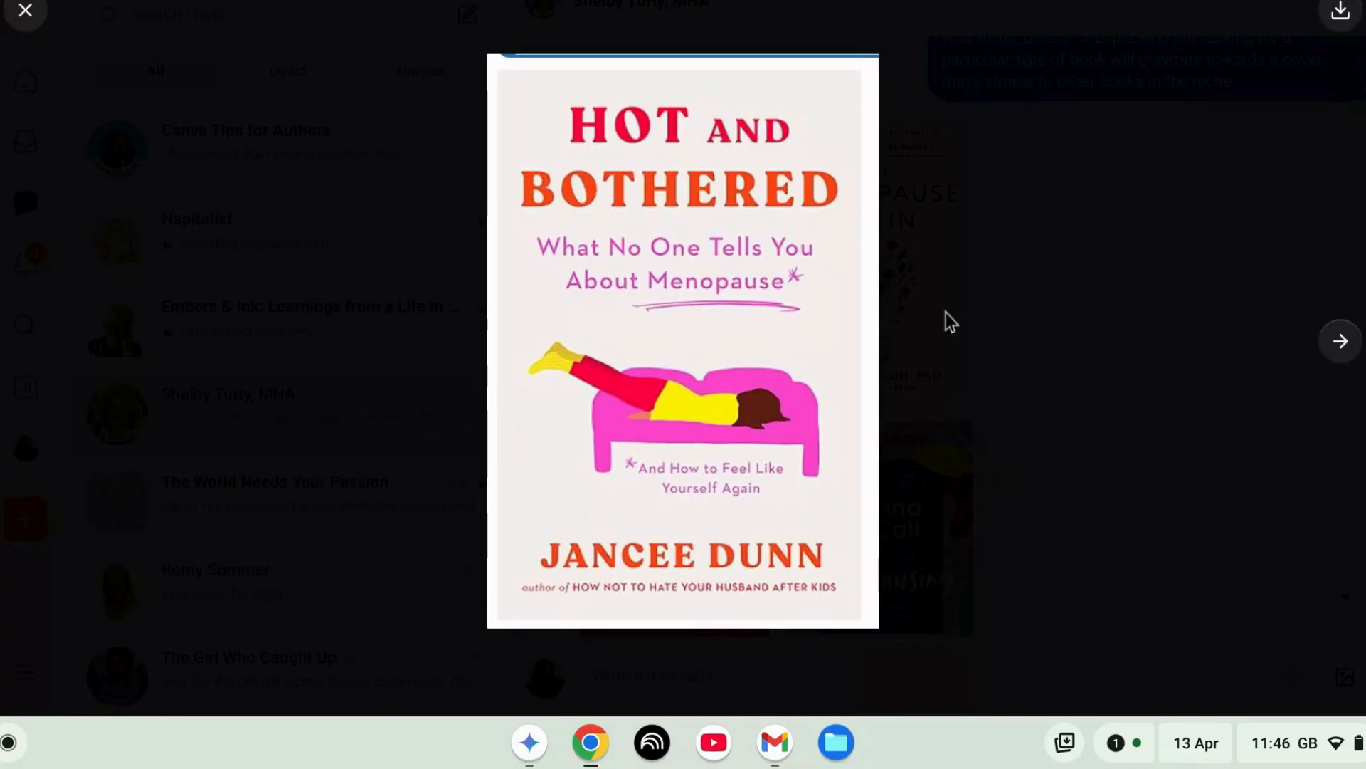
# Examine the four menopause book covers shared in the chat, from Hot and Bothered through Menopausing, and reopen the first one.
pyautogui.click(1343, 346)
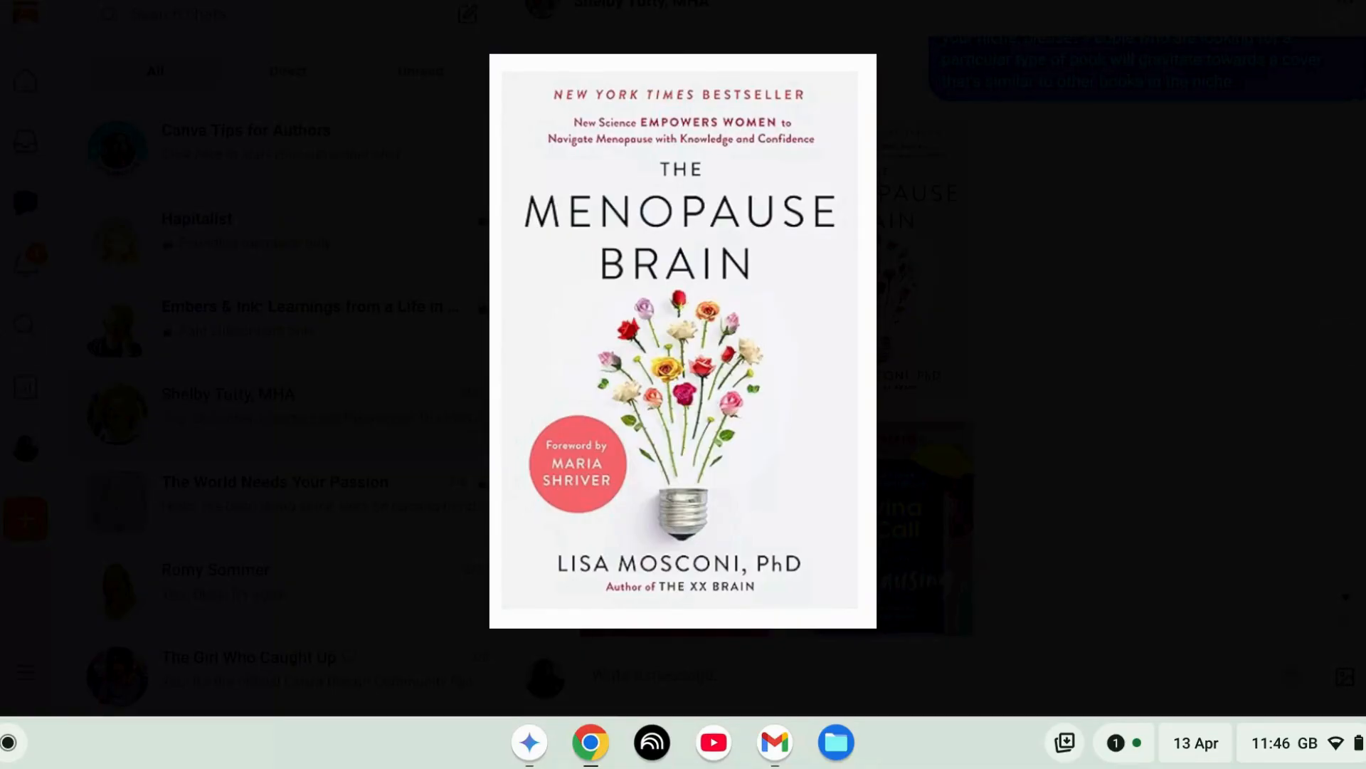
pyautogui.click(1343, 353)
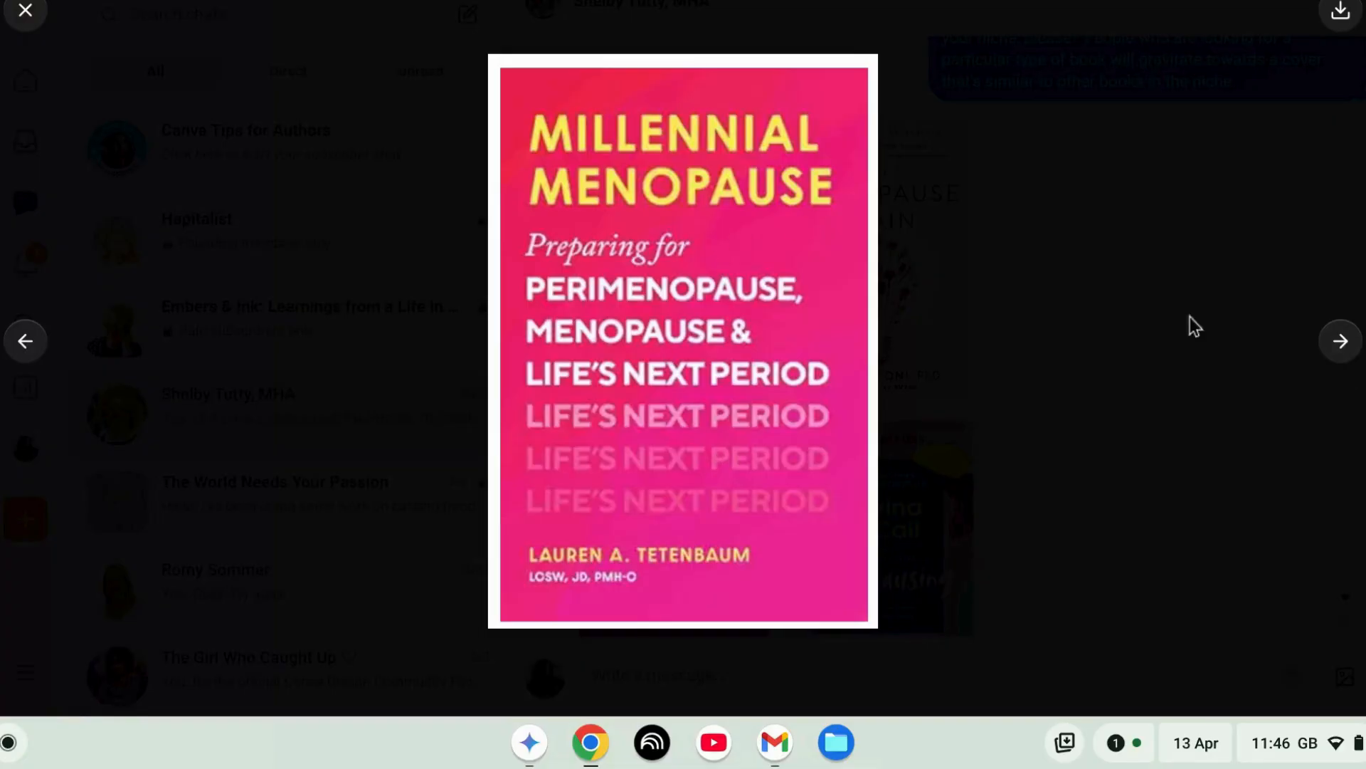
pyautogui.click(1349, 366)
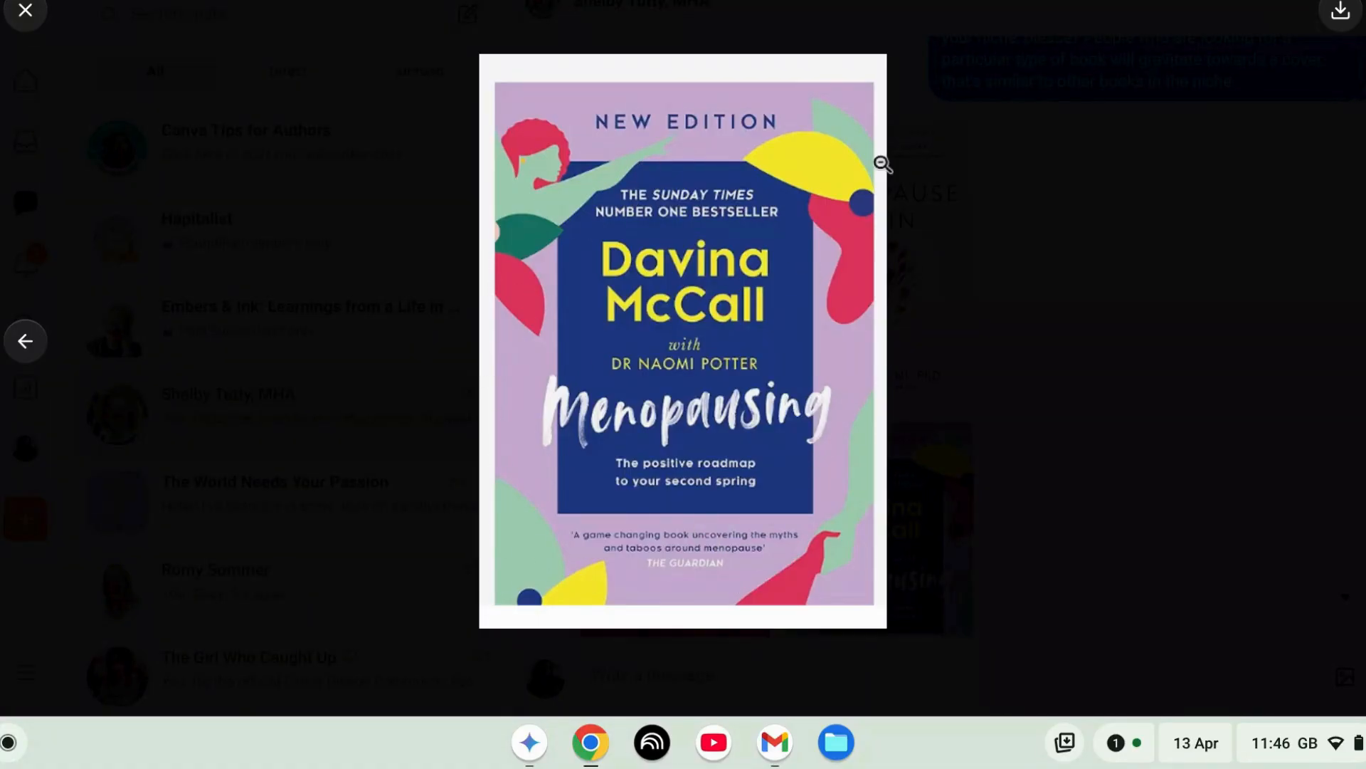
pyautogui.click(9, 376)
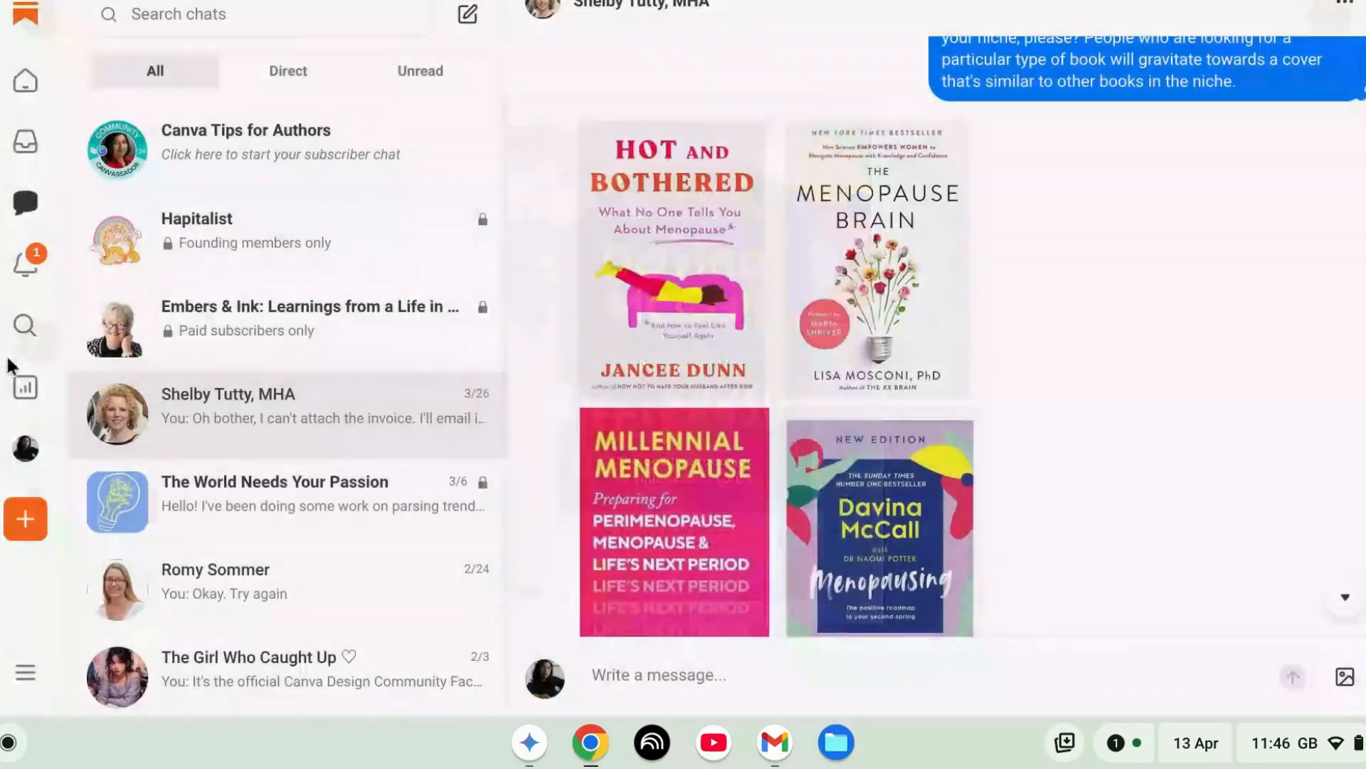
pyautogui.click(655, 380)
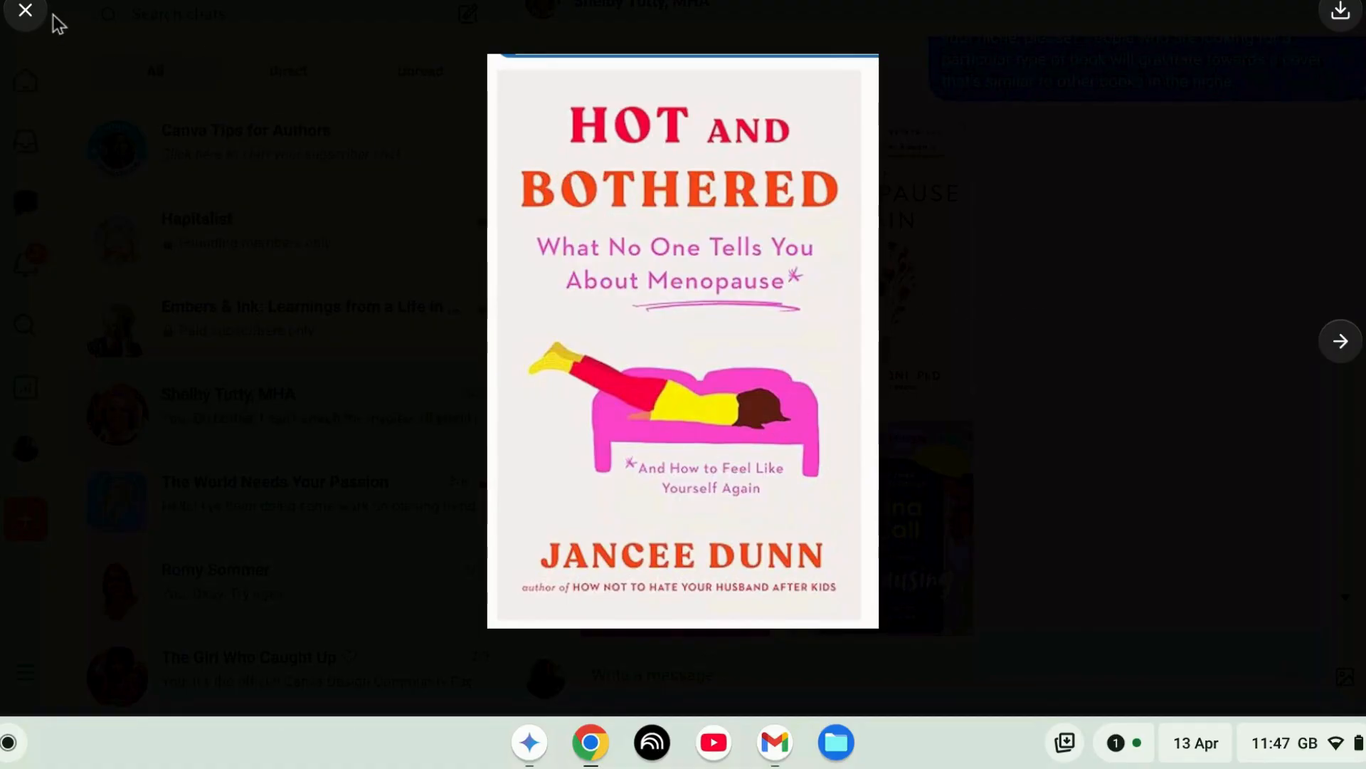
pyautogui.click(24, 15)
# Compare the four draft covers for Help Yourself Through Perimenopause further down the chat, looking at illustration, colours and title layout.
pyautogui.scroll(-1, 695, 279)
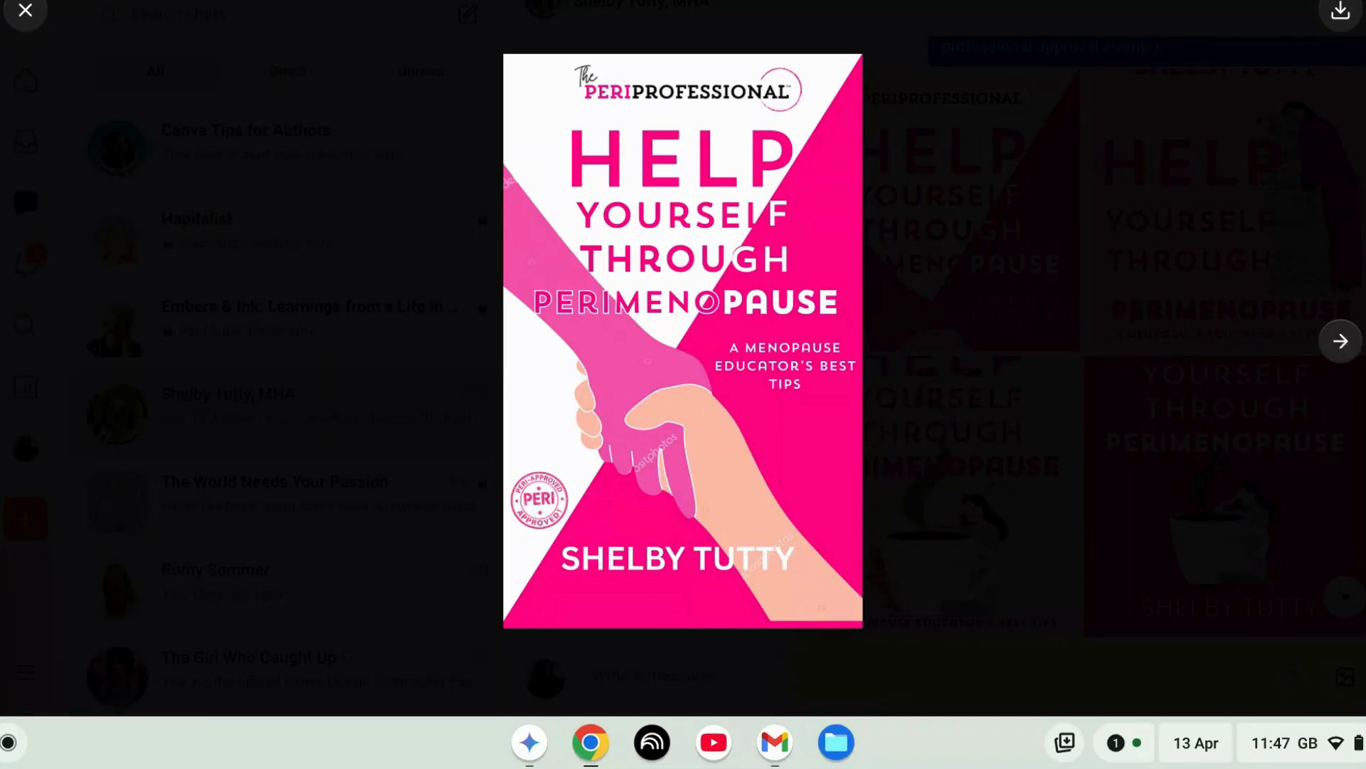
pyautogui.click(1344, 347)
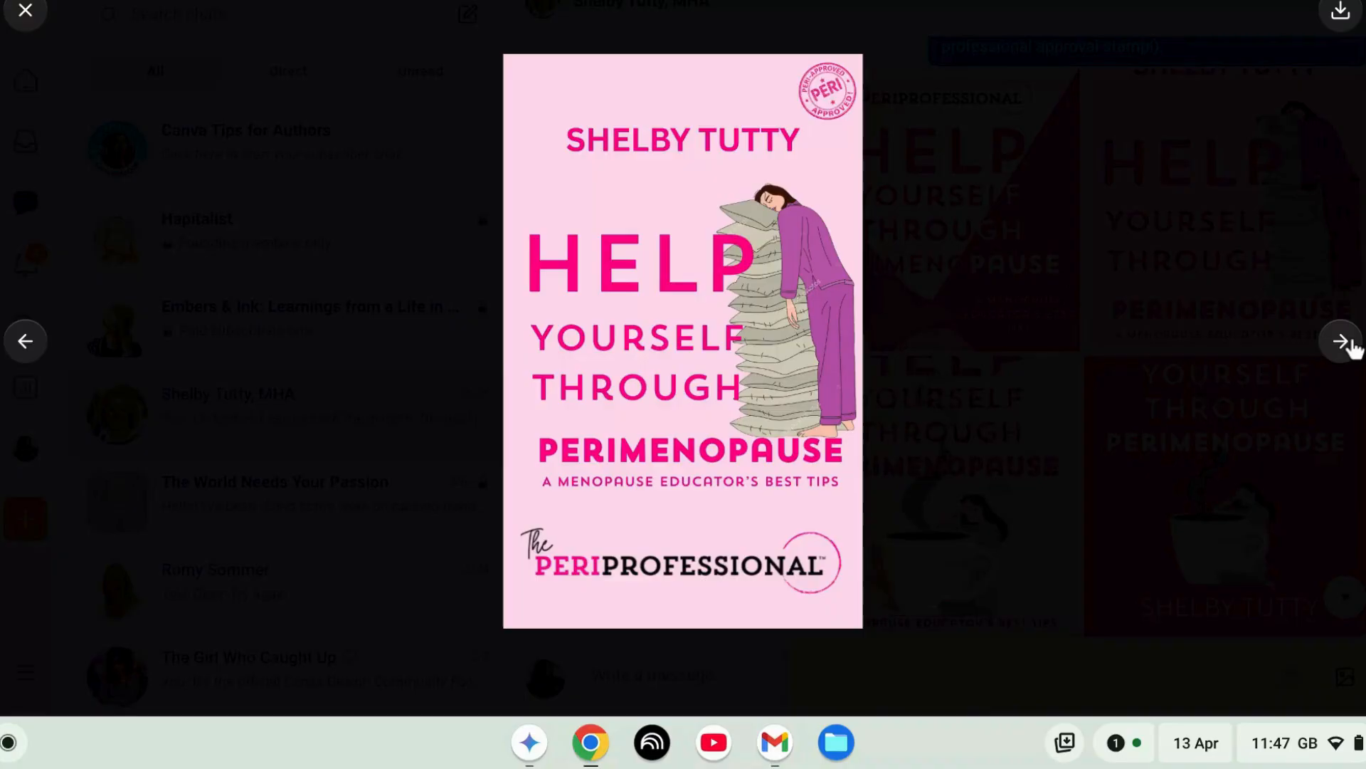
pyautogui.click(1351, 346)
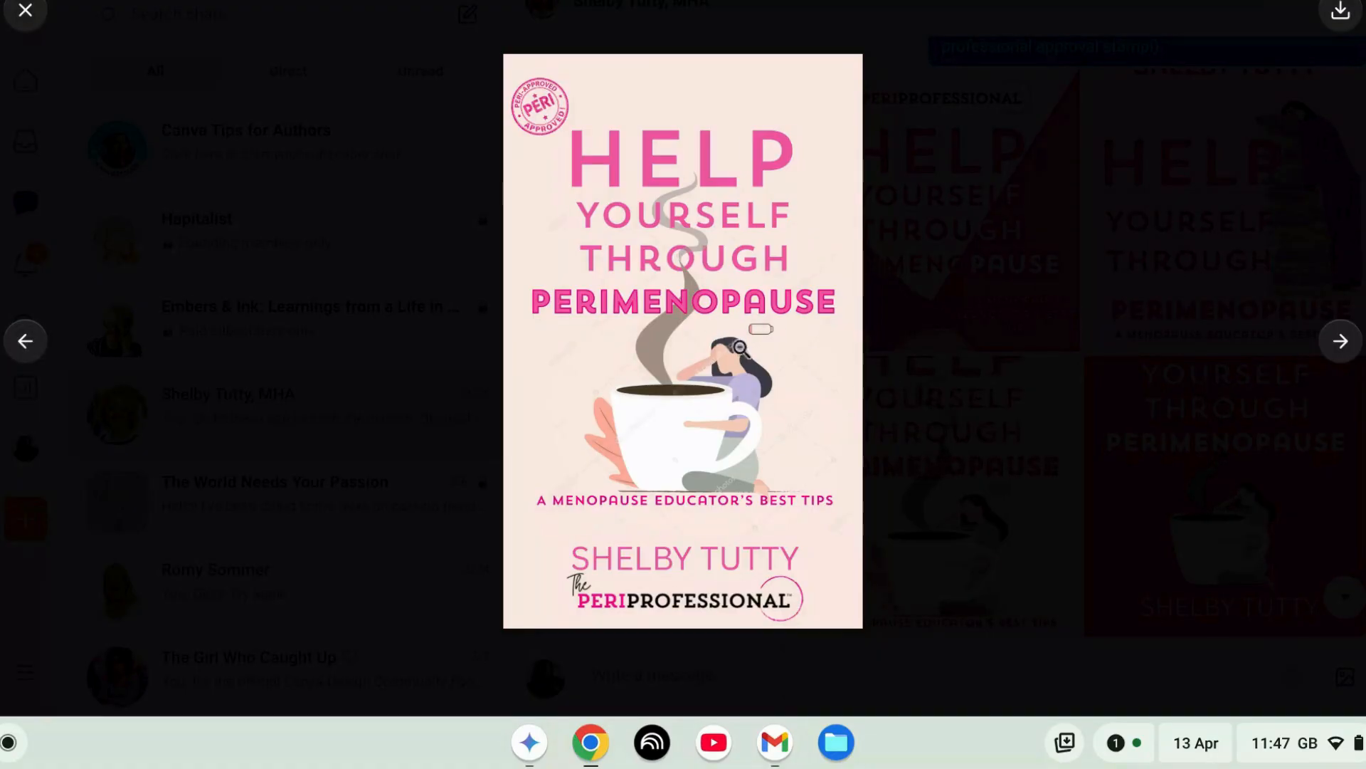
pyautogui.click(1341, 342)
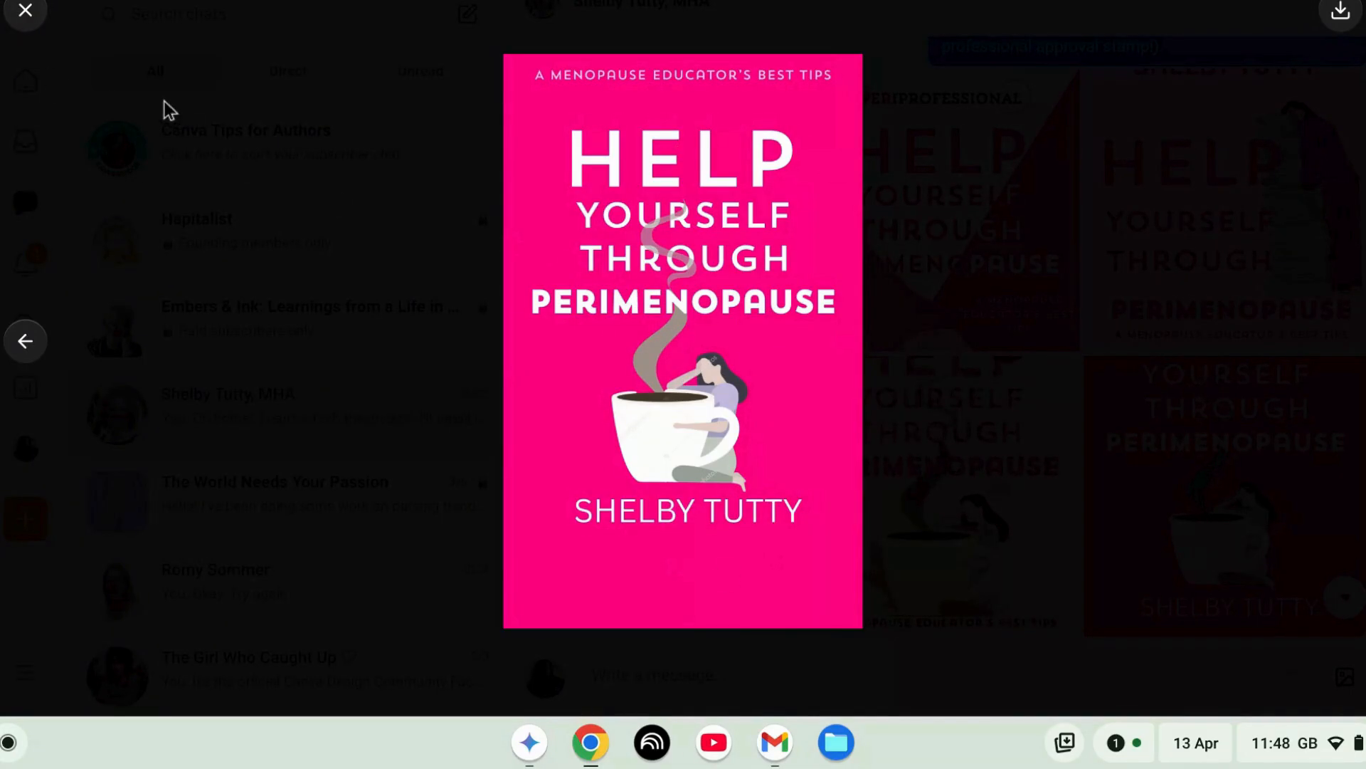
pyautogui.click(36, 343)
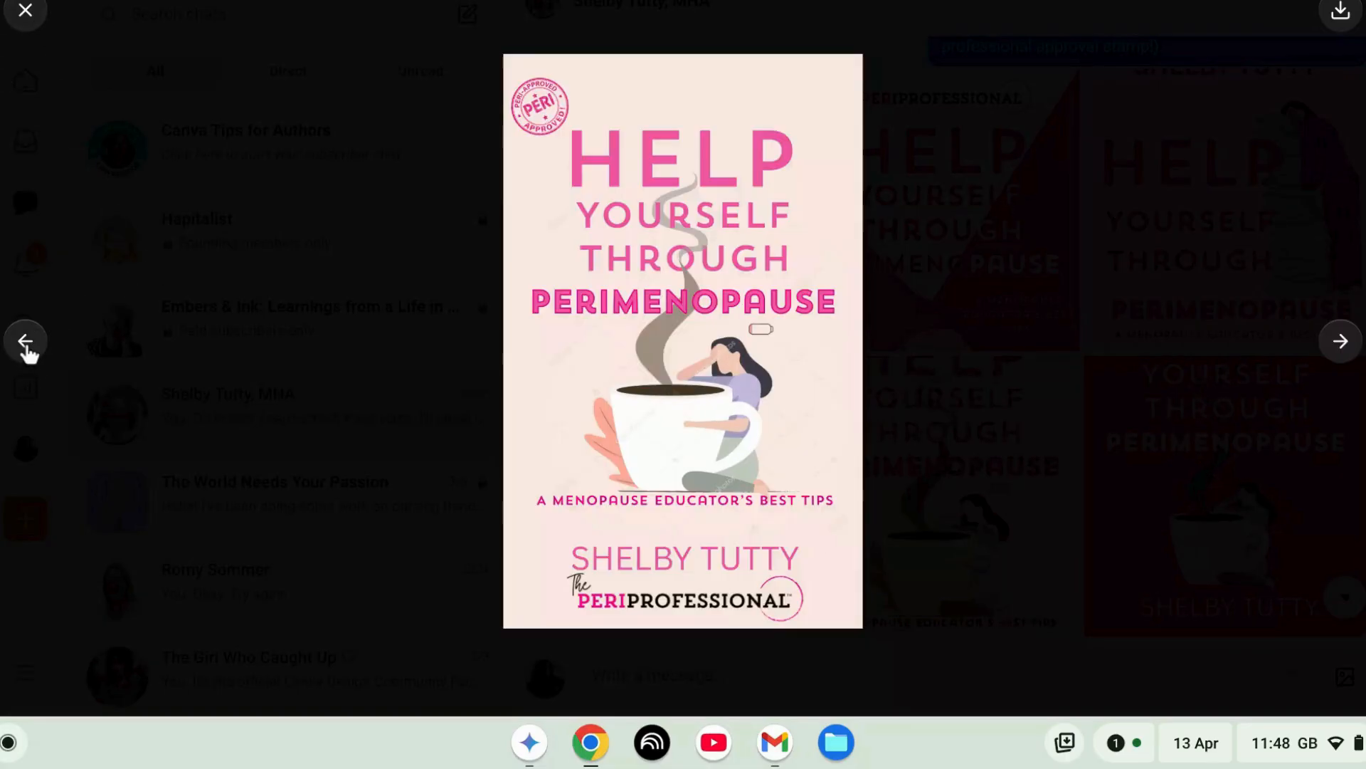
pyautogui.click(26, 346)
pyautogui.click(25, 346)
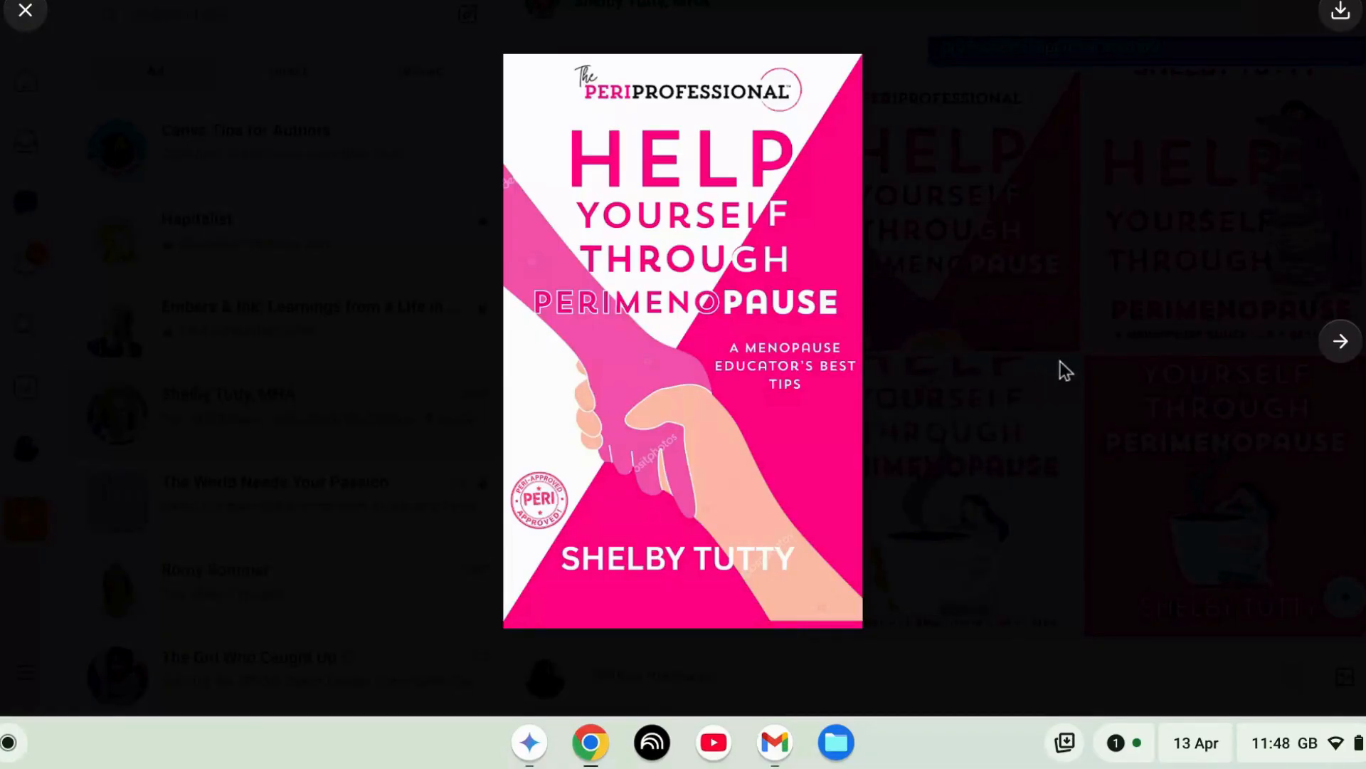
pyautogui.click(1342, 344)
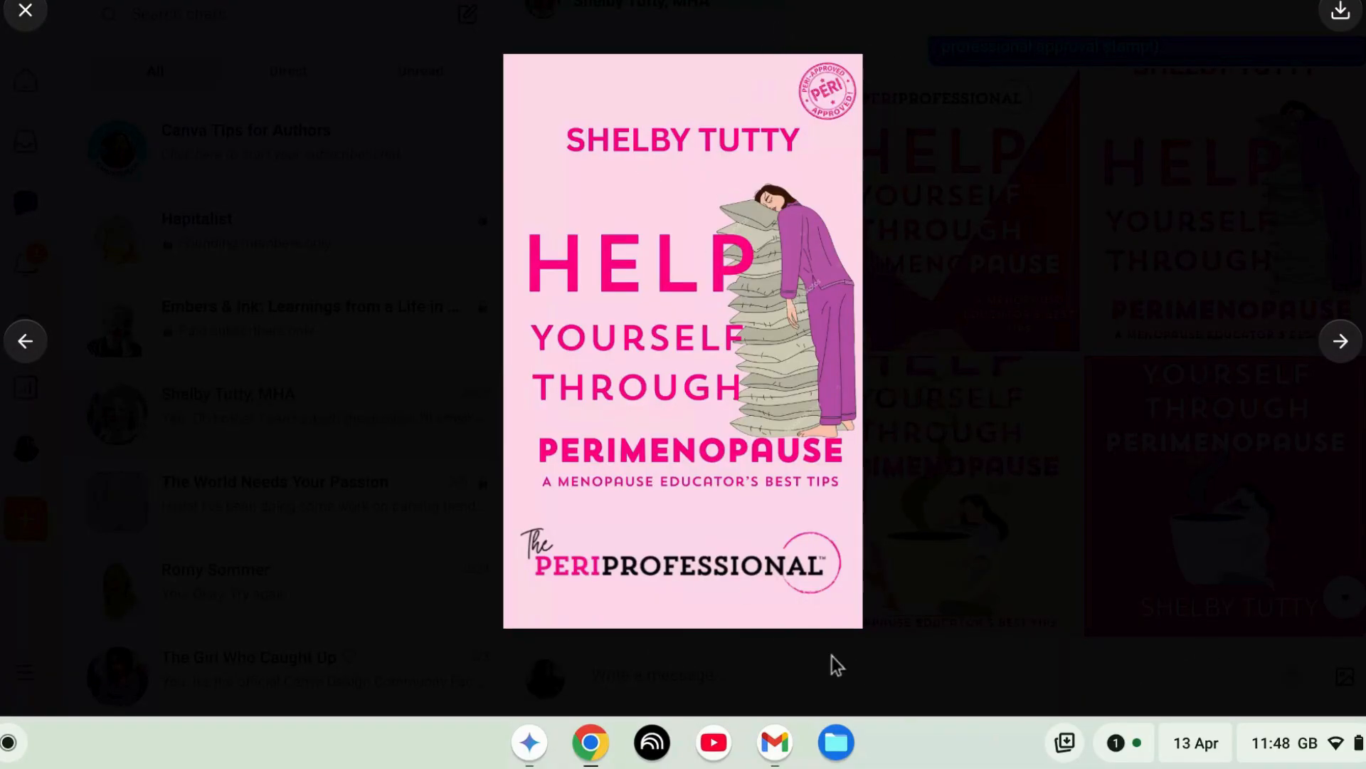
pyautogui.press('Left')
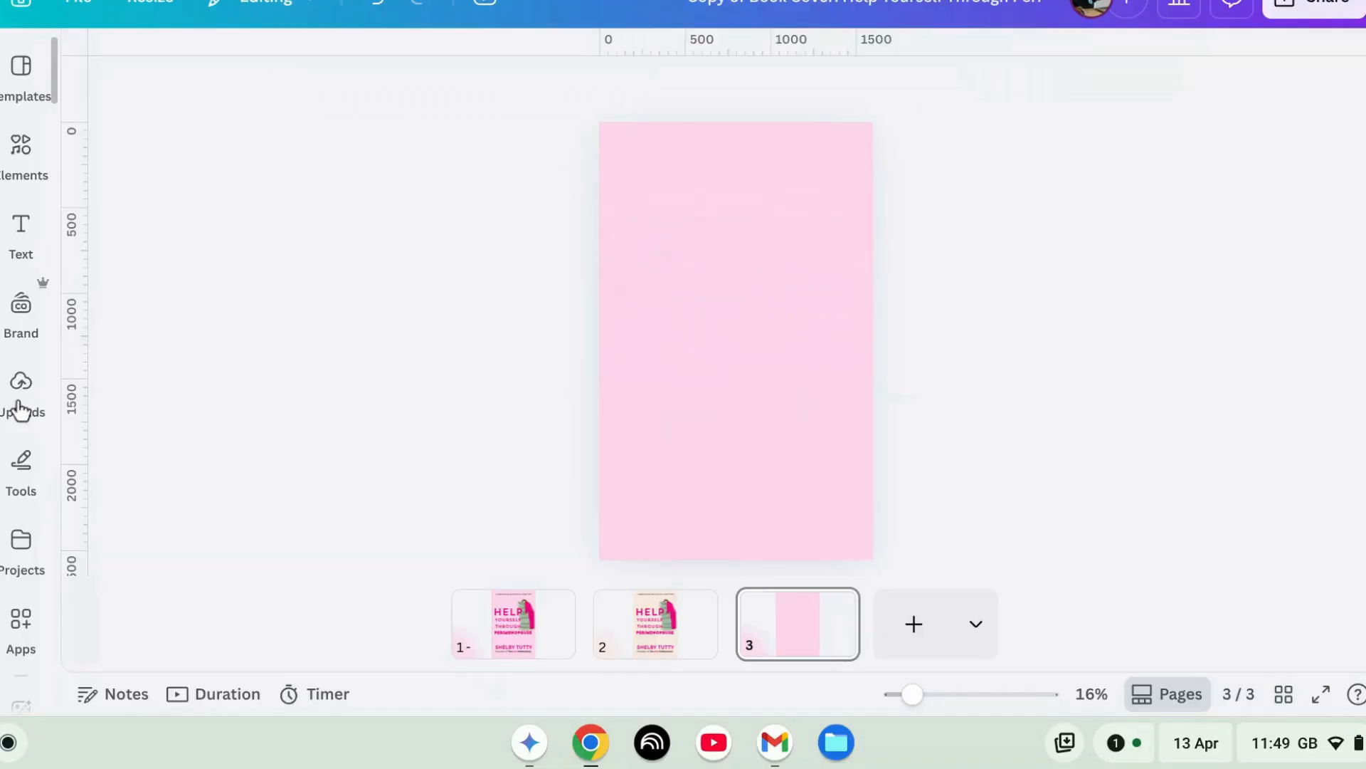
# Add the uploaded illustration of the woman leaning on a pillow stack to page 3 without its background, placed slightly right of centre.
pyautogui.click(20, 399)
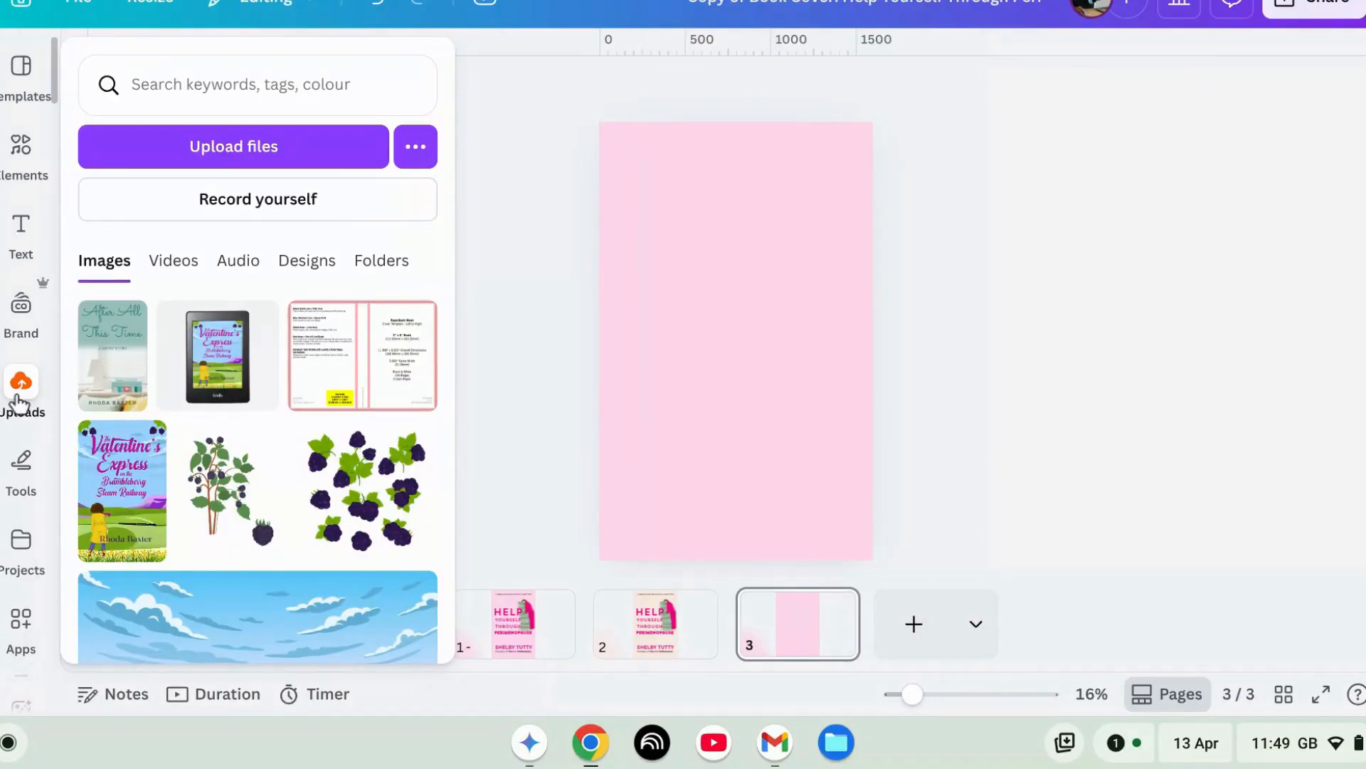
pyautogui.scroll(-10, 237, 406)
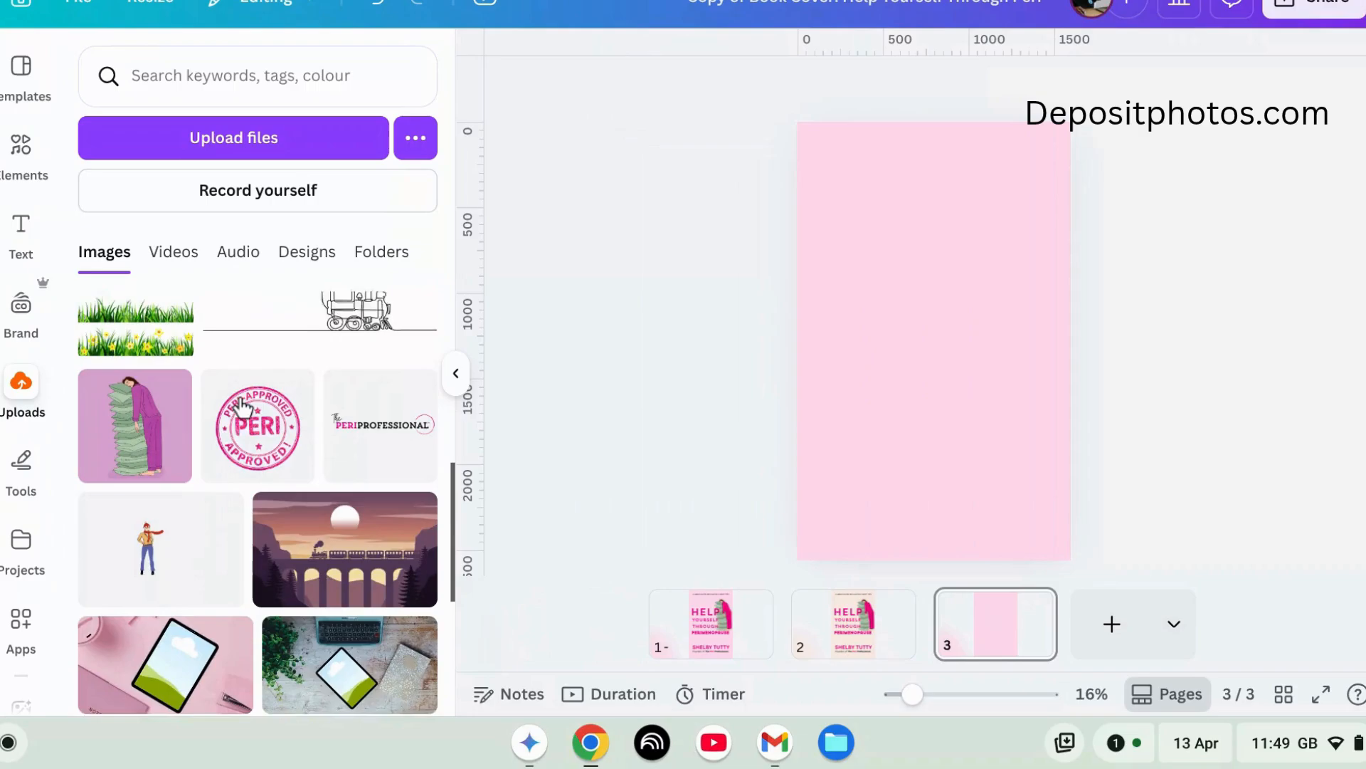
pyautogui.click(144, 425)
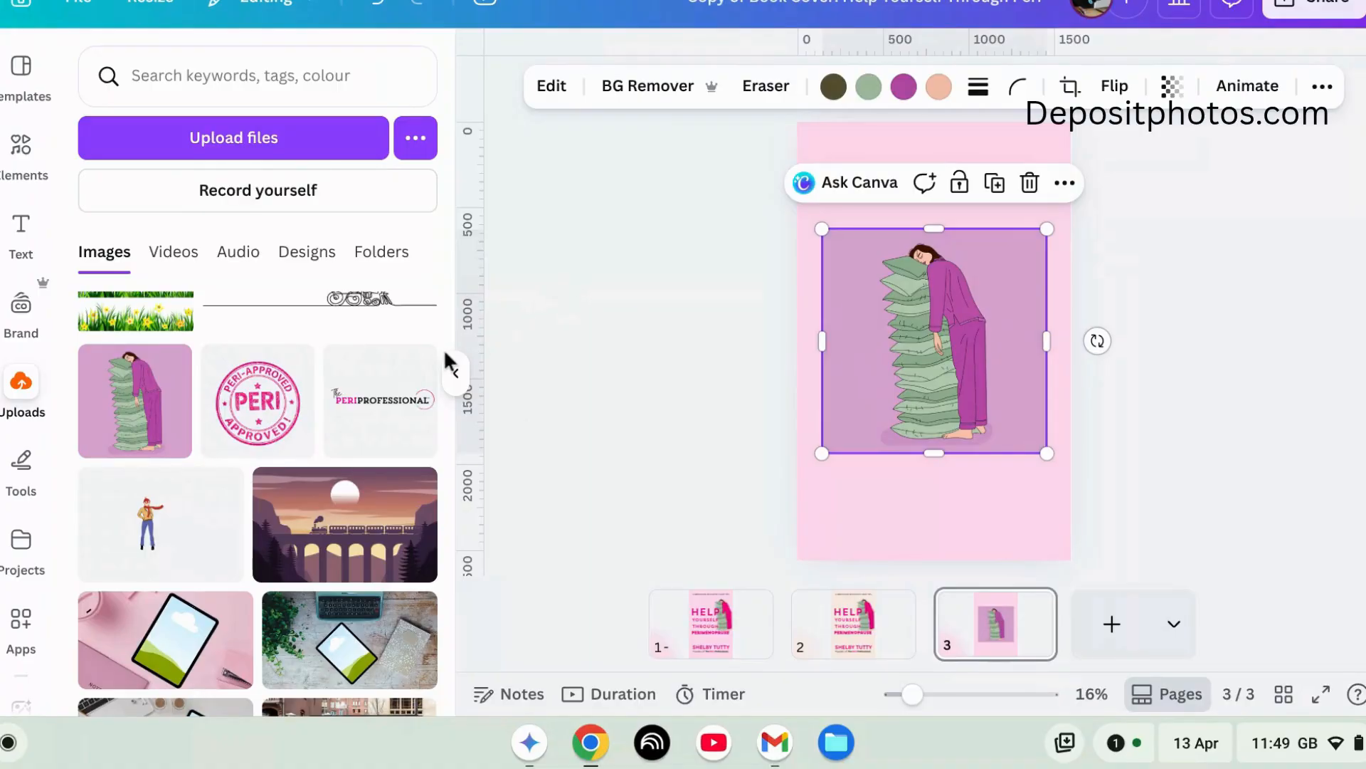
pyautogui.click(456, 375)
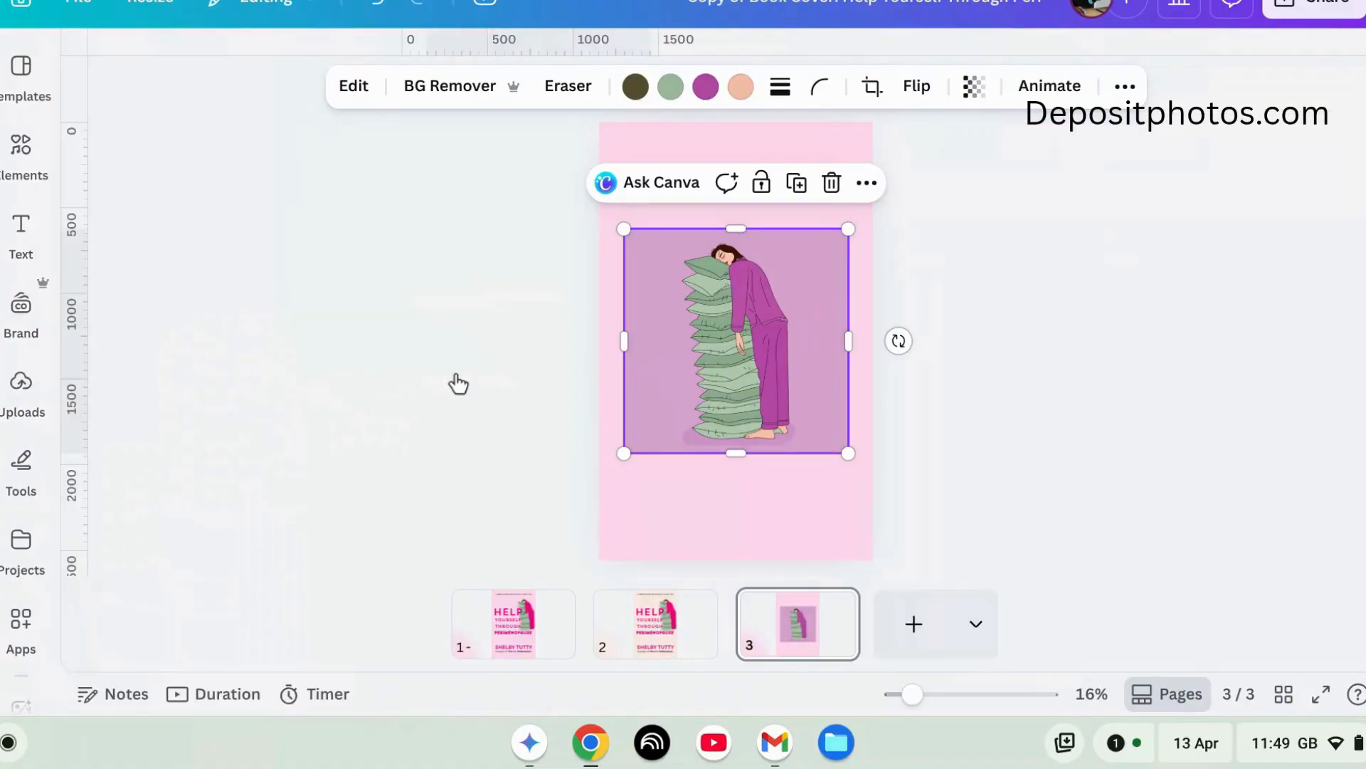
pyautogui.click(383, 89)
pyautogui.moveTo(718, 266); pyautogui.dragTo(757, 272)
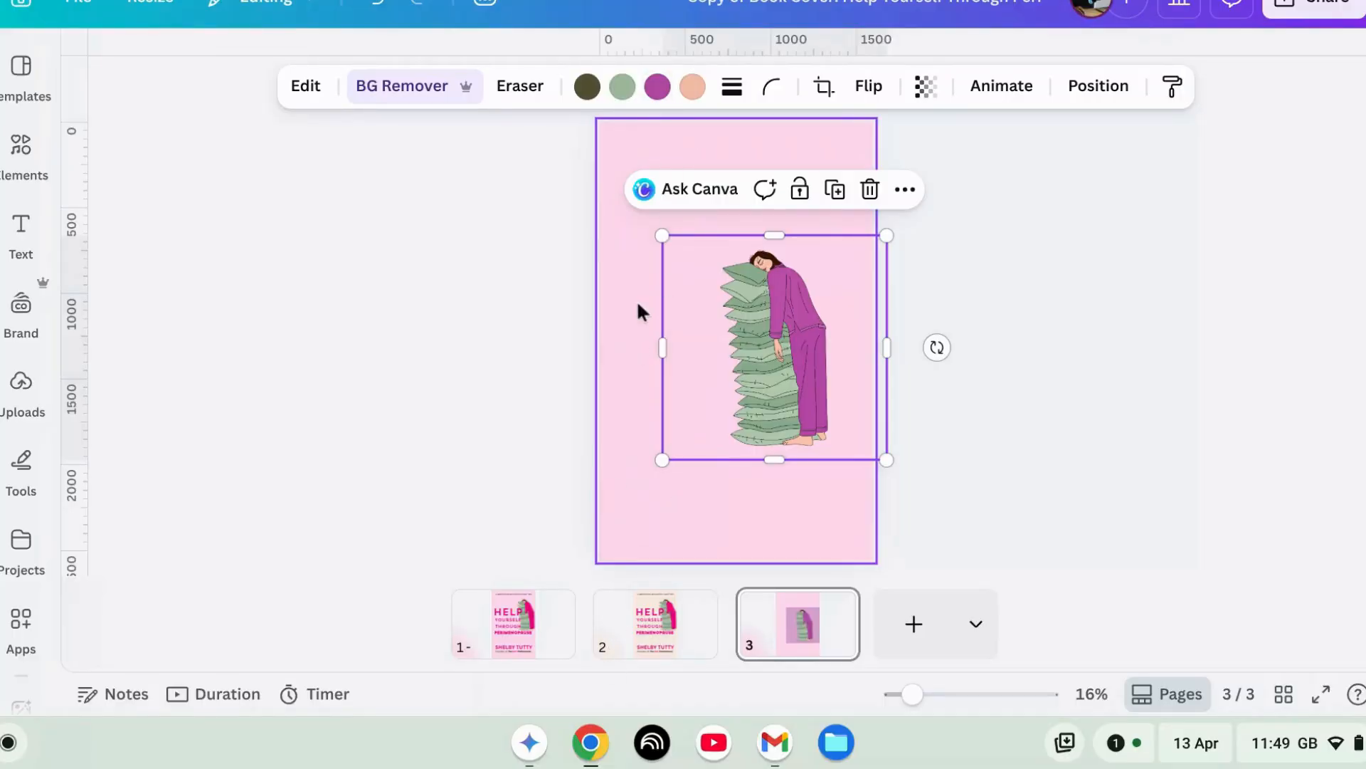
# Recolour the woman's purple pyjamas in vivid magenta #ff0080 and compare the illustration with the cover on page 1.
pyautogui.click(657, 86)
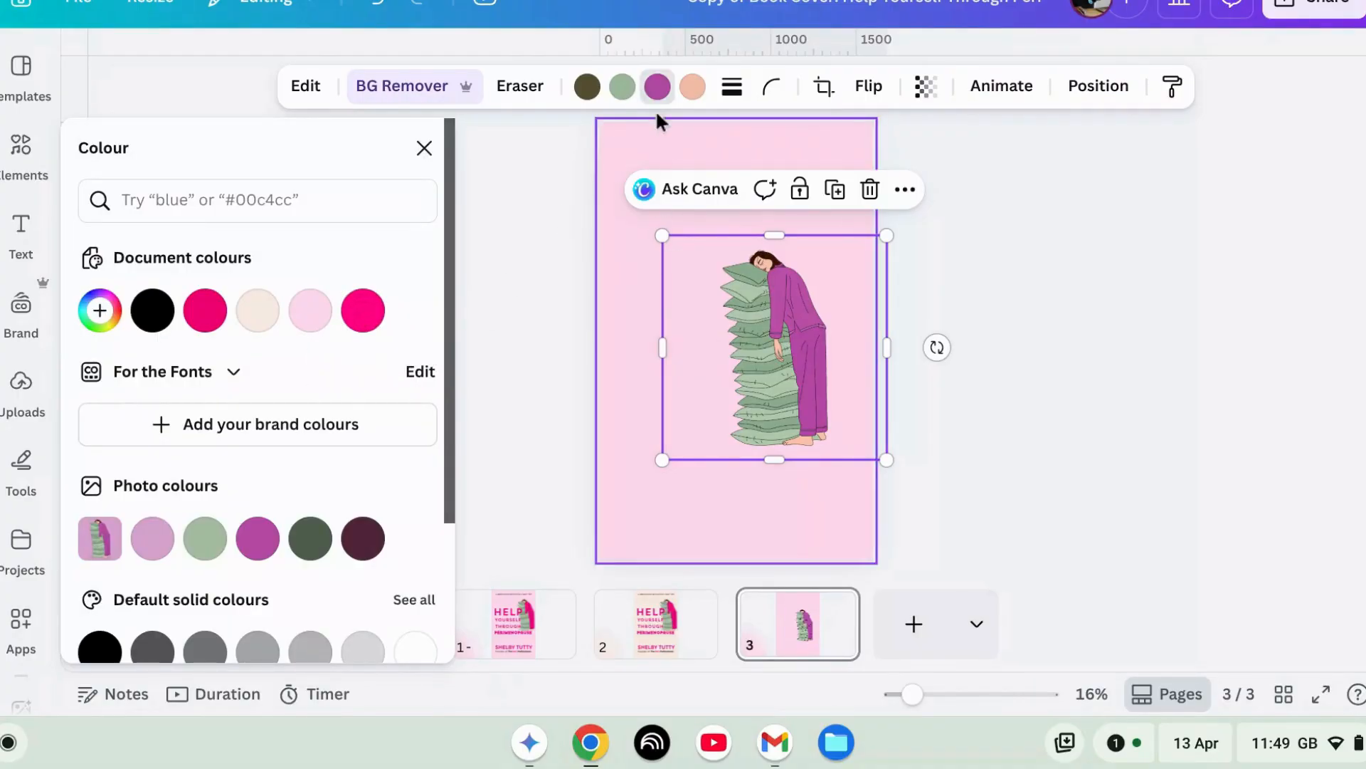
pyautogui.click(364, 313)
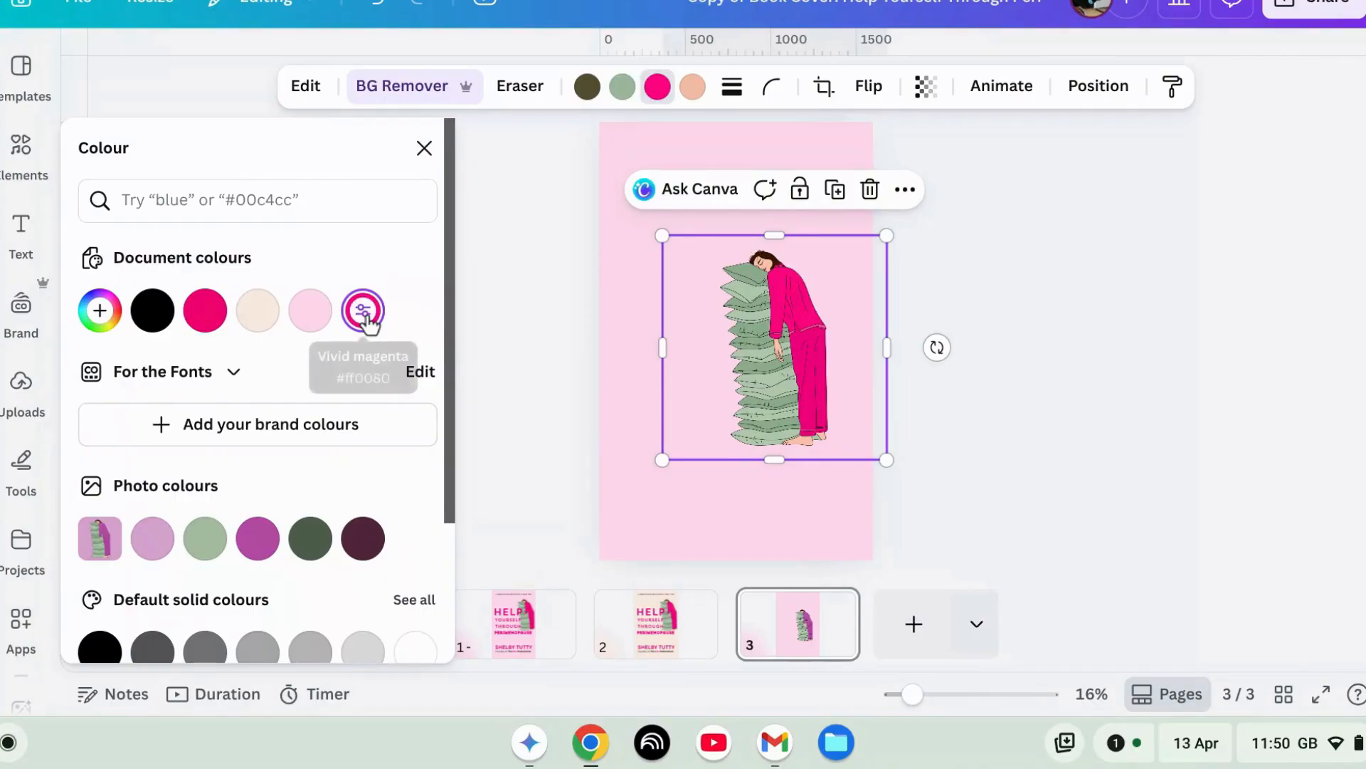
pyautogui.click(637, 623)
pyautogui.click(537, 626)
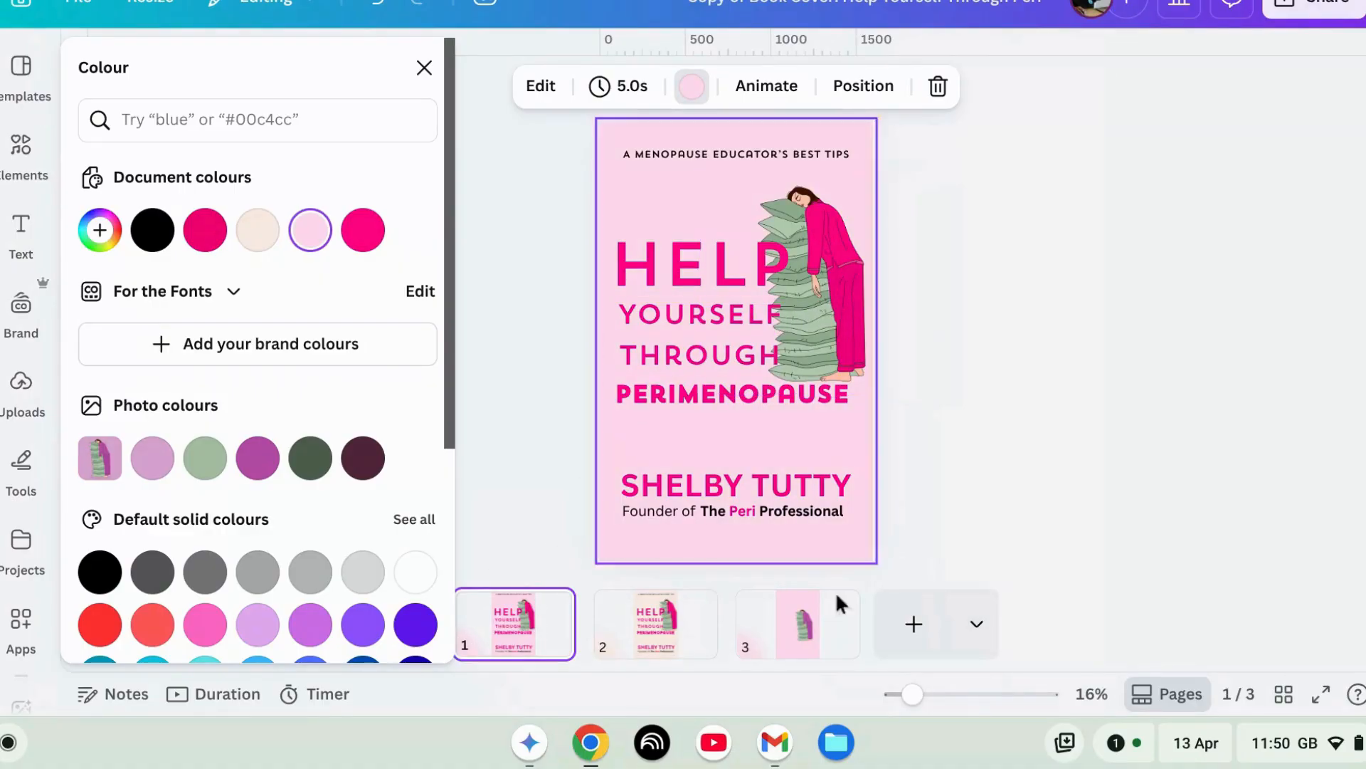
pyautogui.click(803, 637)
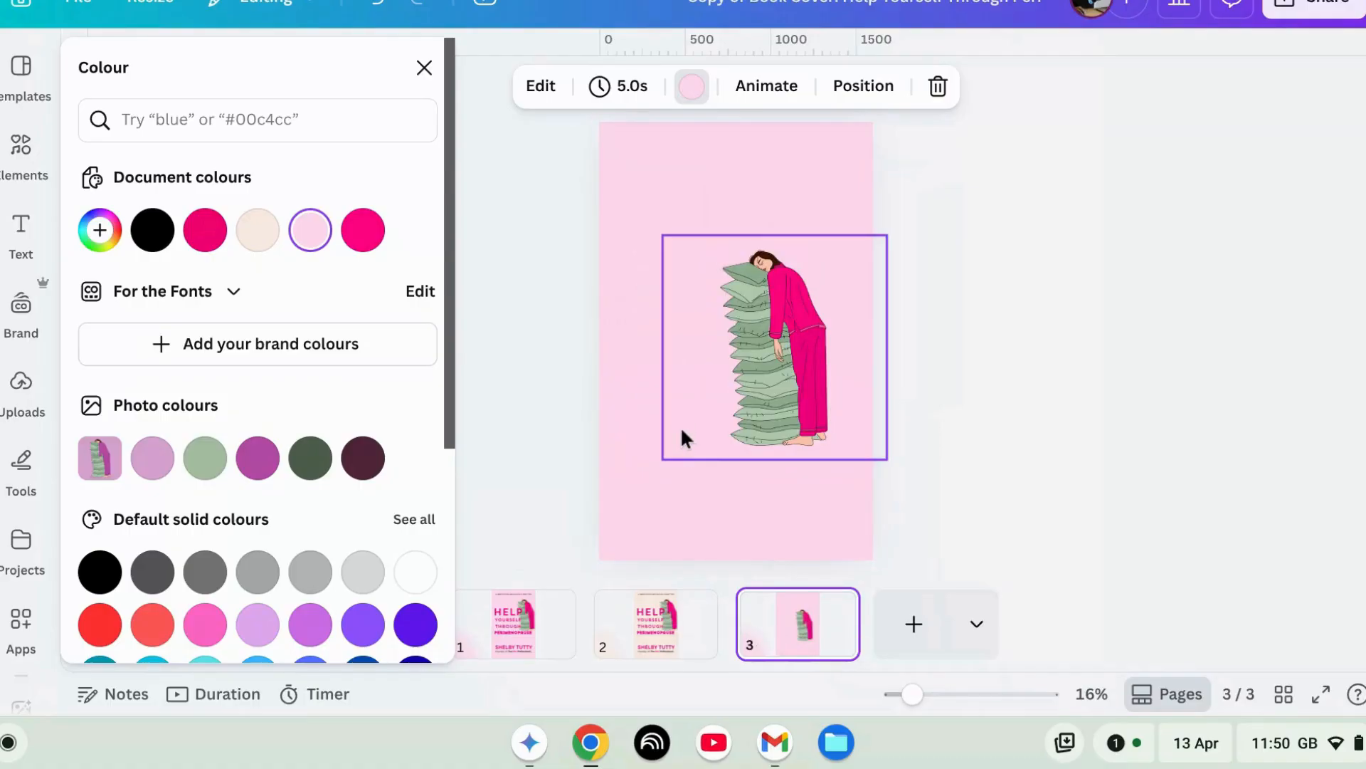
# Try page 3's background in #F4C9DE, #FF0E87 and #FDCFE6, and undo the last background colour change.
pyautogui.click(630, 395)
pyautogui.click(734, 87)
pyautogui.click(733, 86)
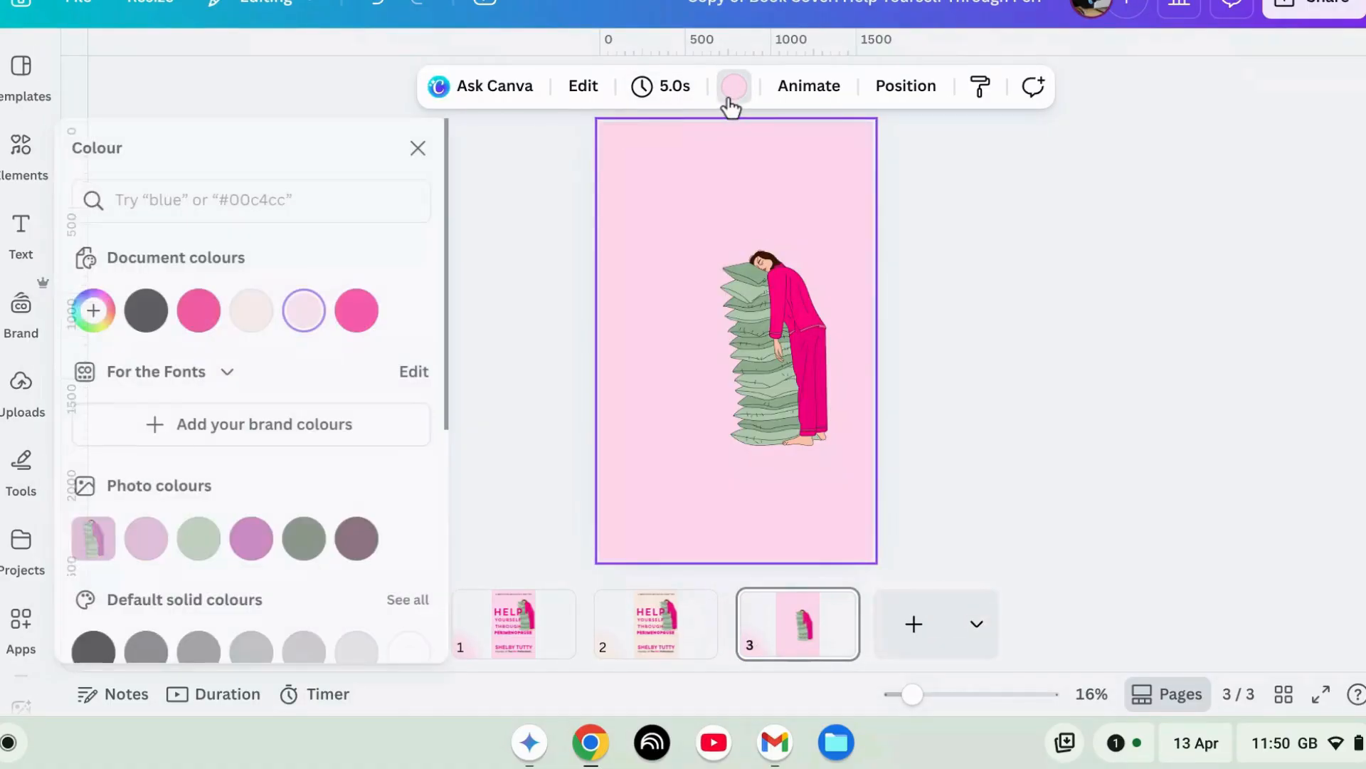
pyautogui.click(310, 311)
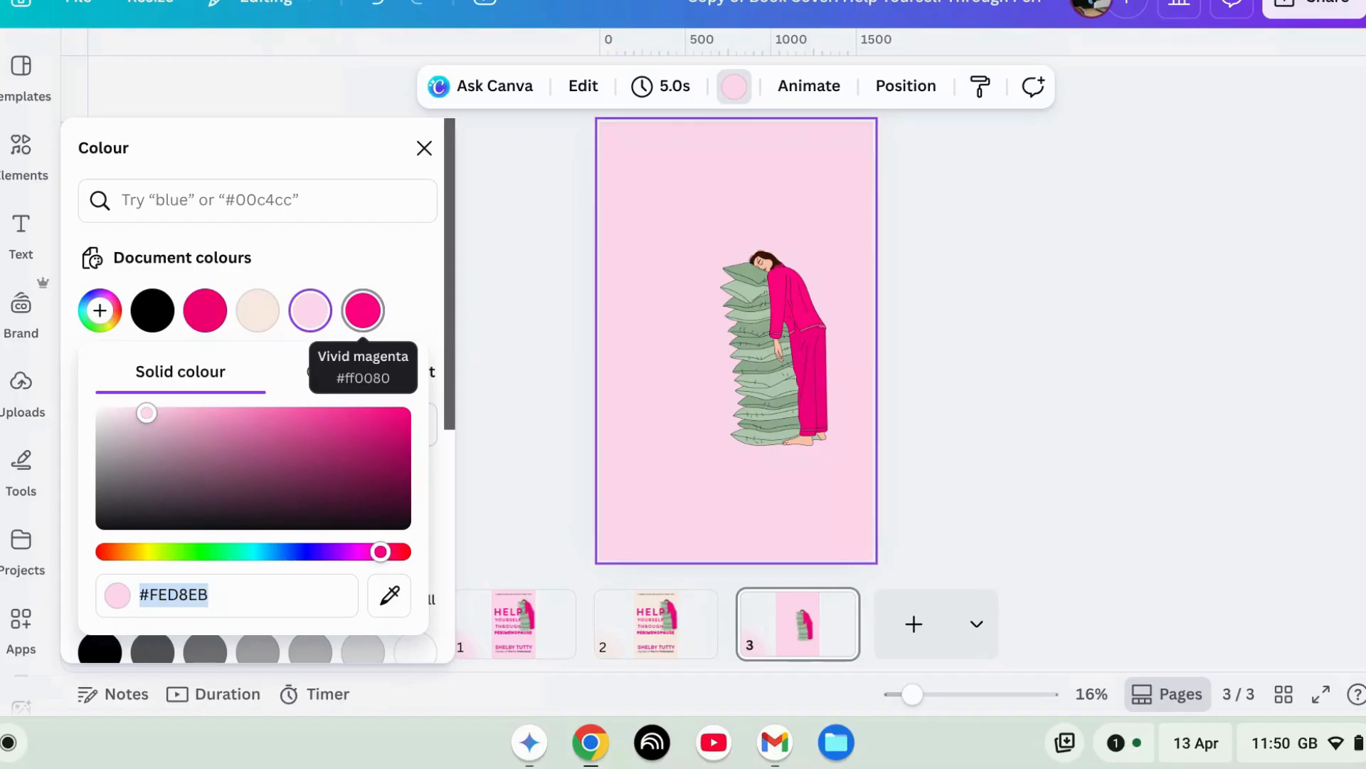
pyautogui.click(153, 419)
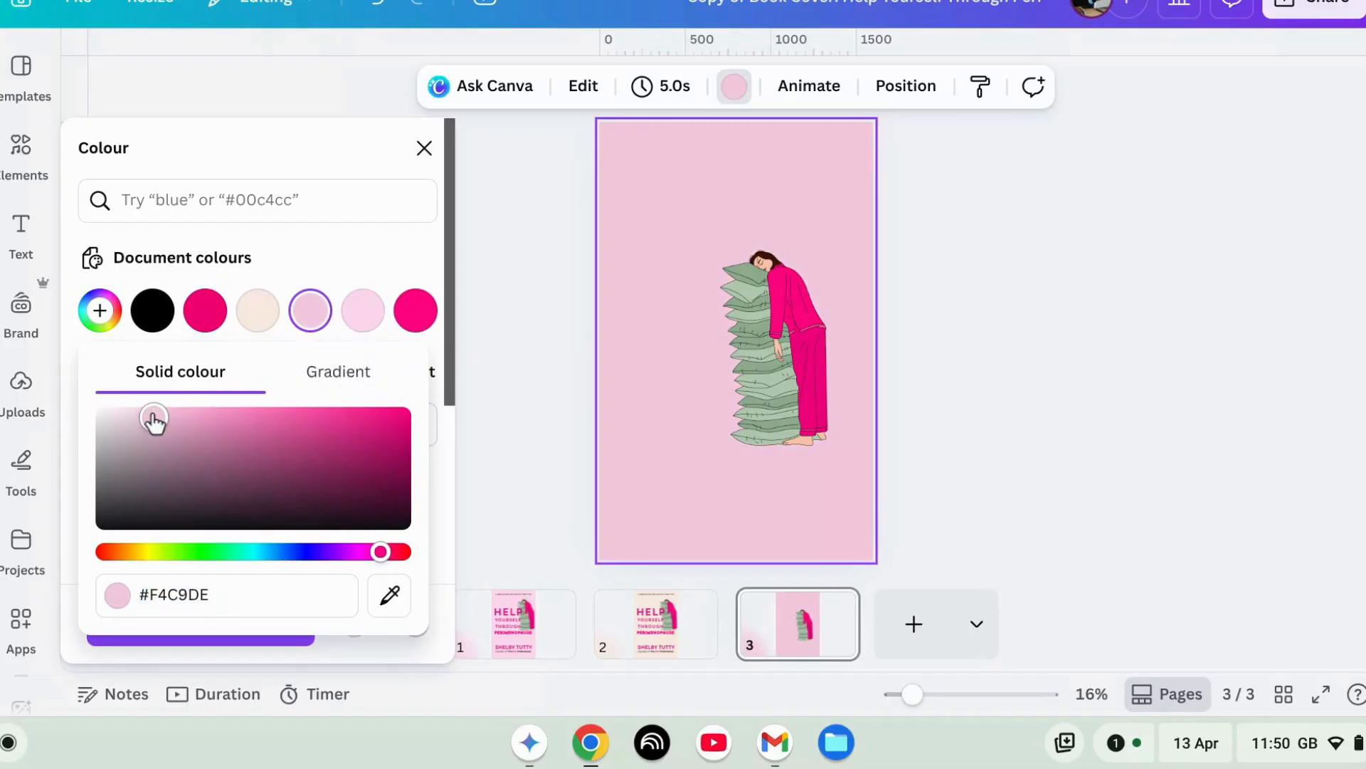
pyautogui.moveTo(154, 419); pyautogui.dragTo(396, 399)
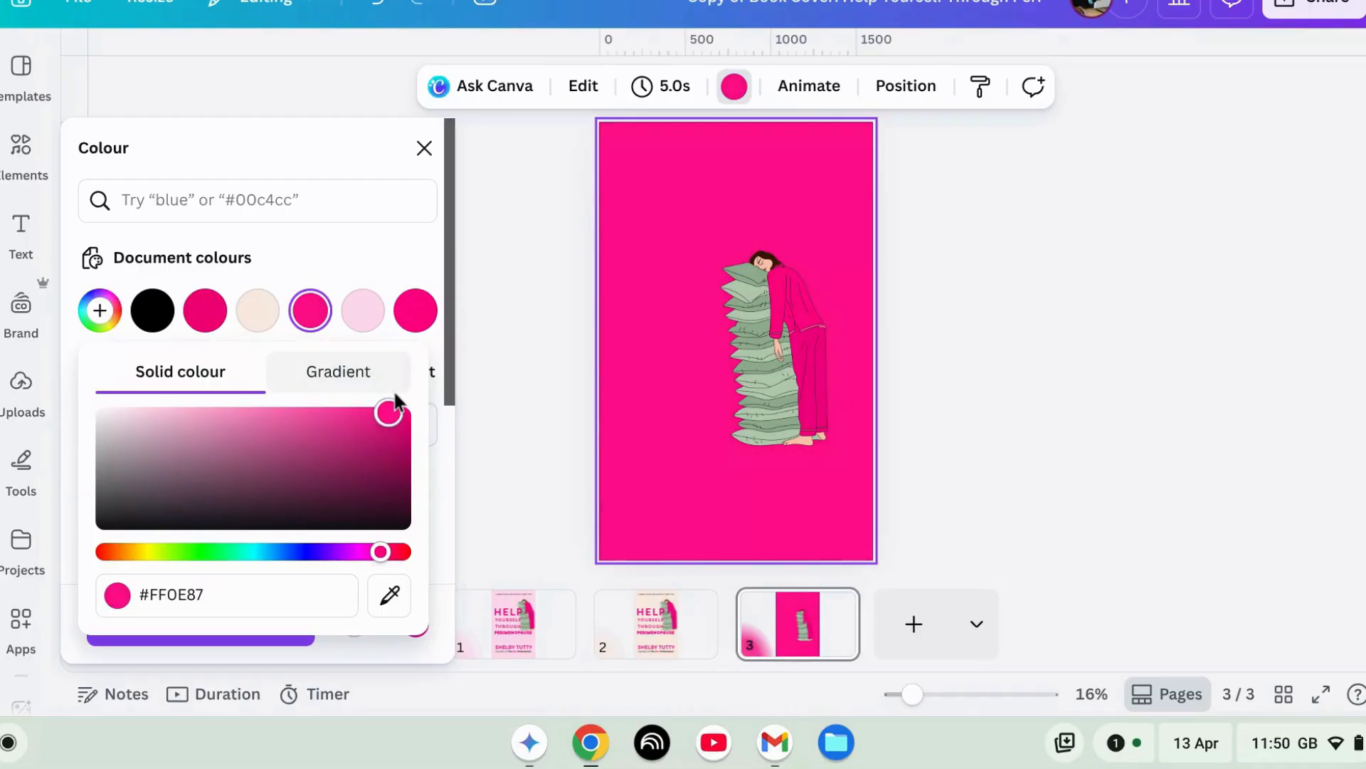
pyautogui.moveTo(393, 404); pyautogui.dragTo(156, 414)
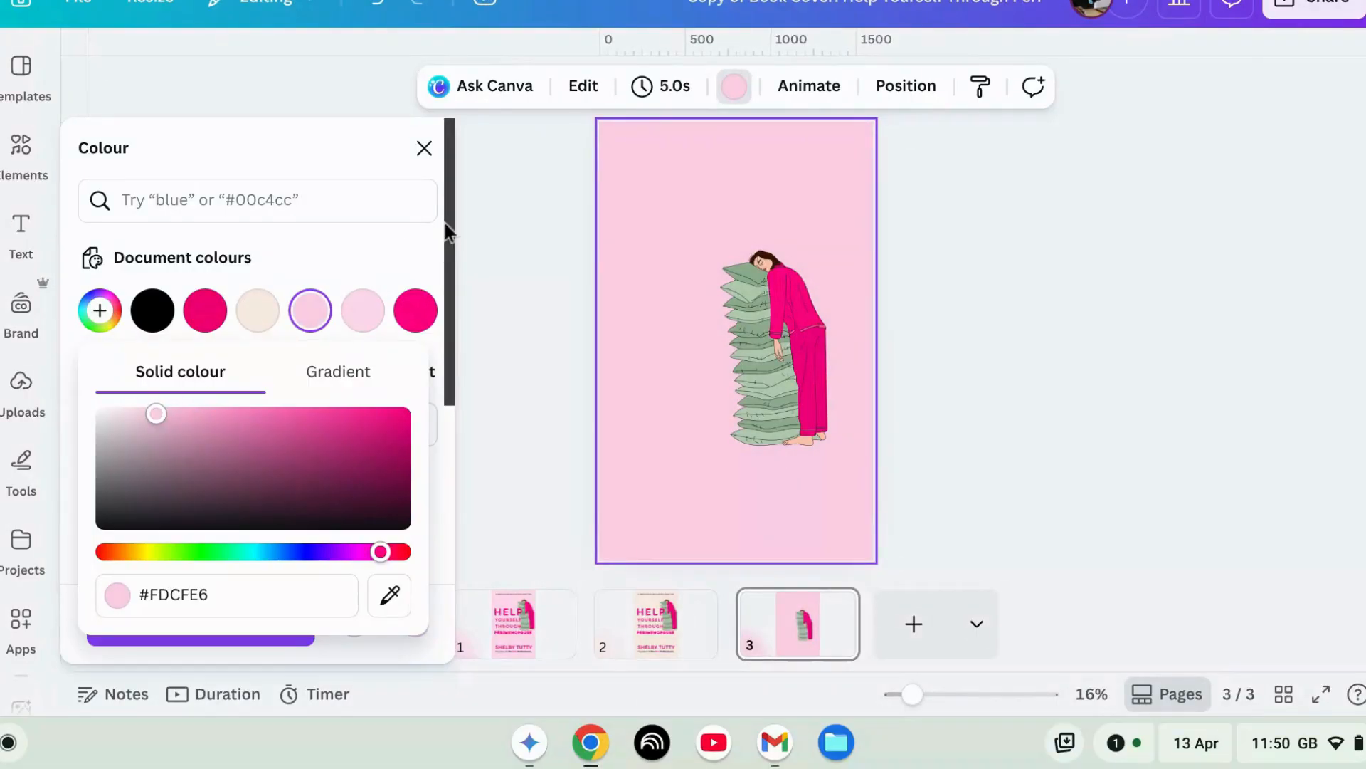
pyautogui.click(425, 148)
pyautogui.click(378, 5)
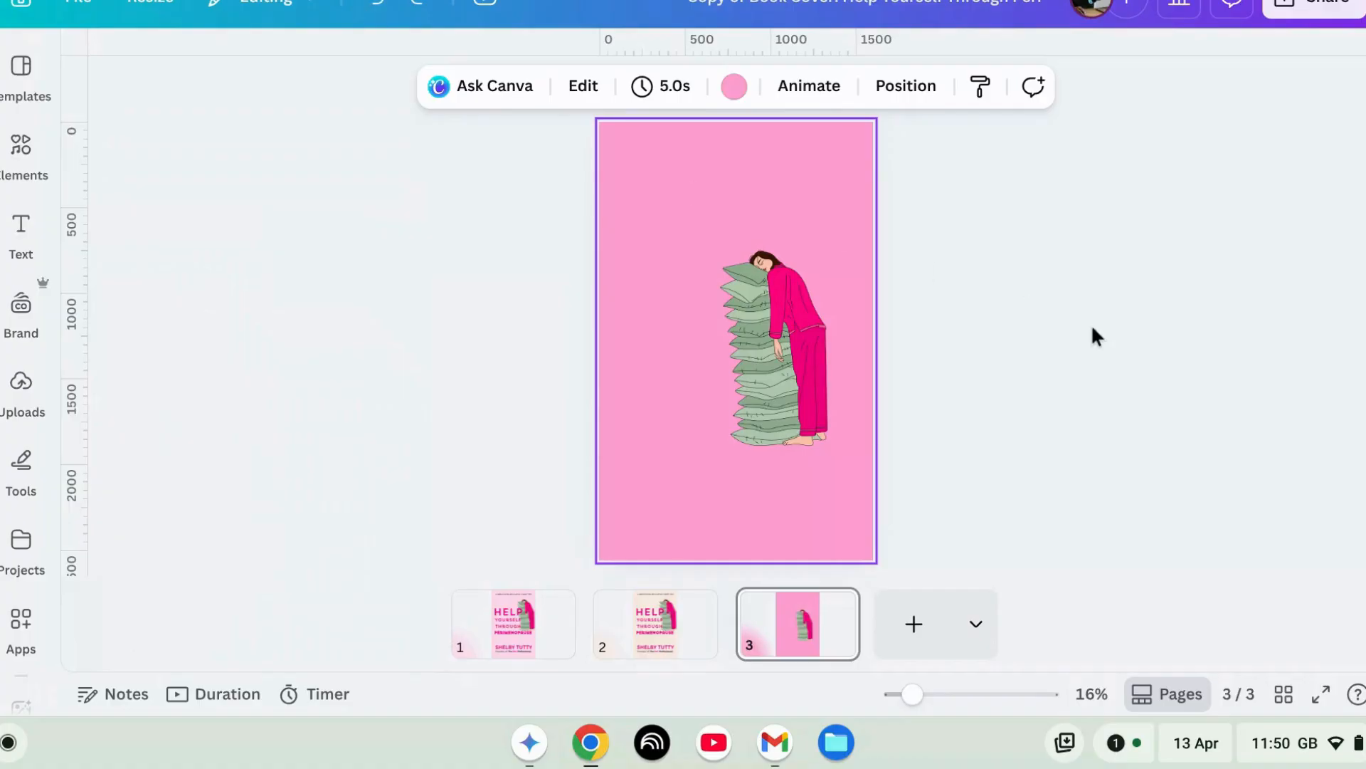
# Move the woman-and-pillows illustration right so that the figure sits against the right edge of page 3.
pyautogui.click(1119, 350)
pyautogui.moveTo(813, 364); pyautogui.dragTo(852, 366)
pyautogui.click(1027, 310)
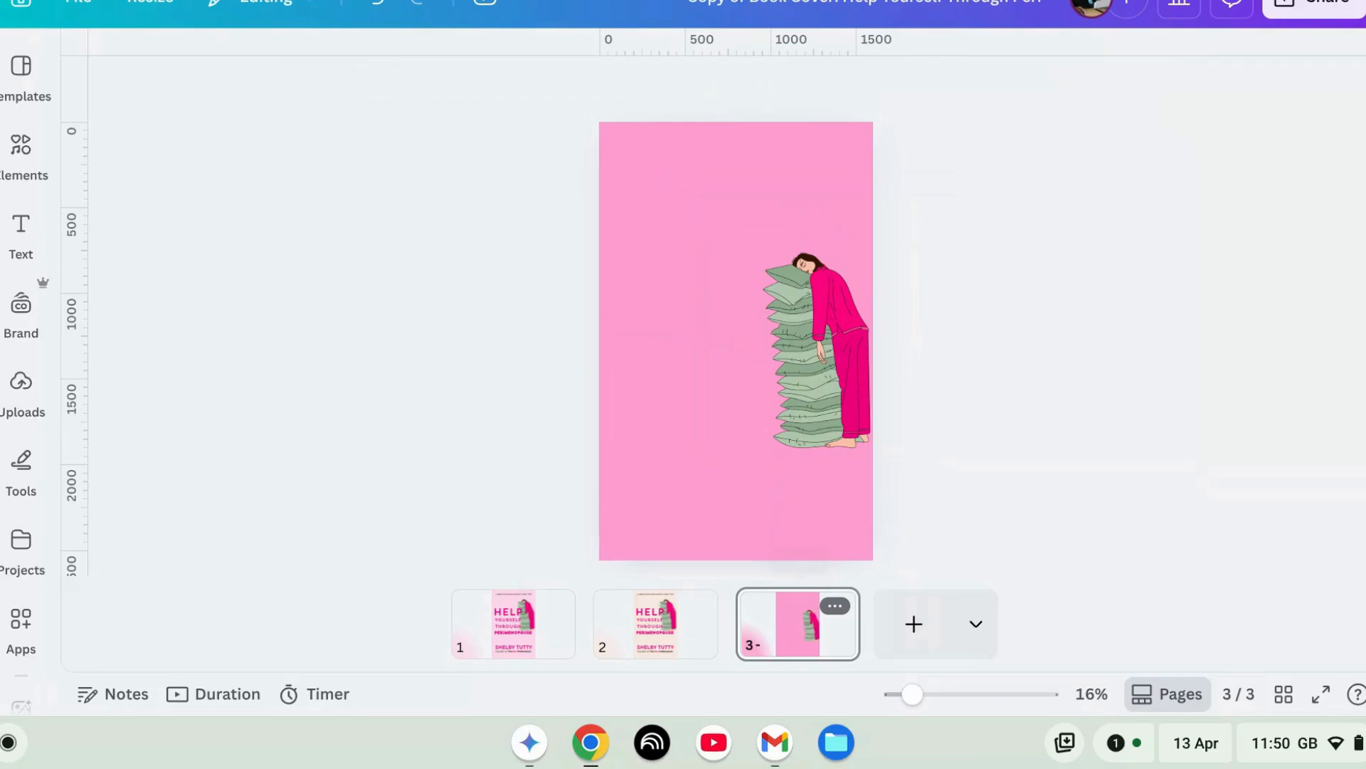
# Copy the HELP heading from page 1 onto page 3 and search the font list for "trend".
pyautogui.click(506, 633)
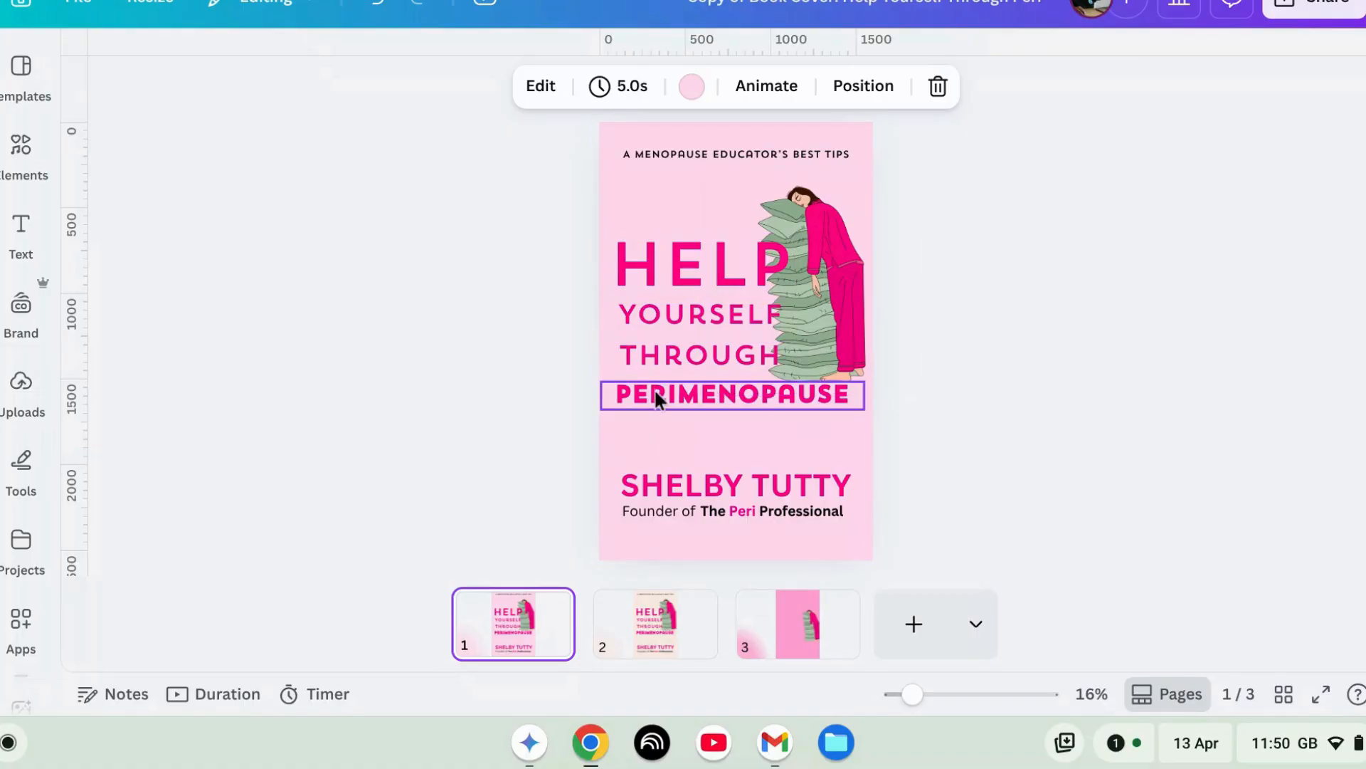
pyautogui.click(673, 264)
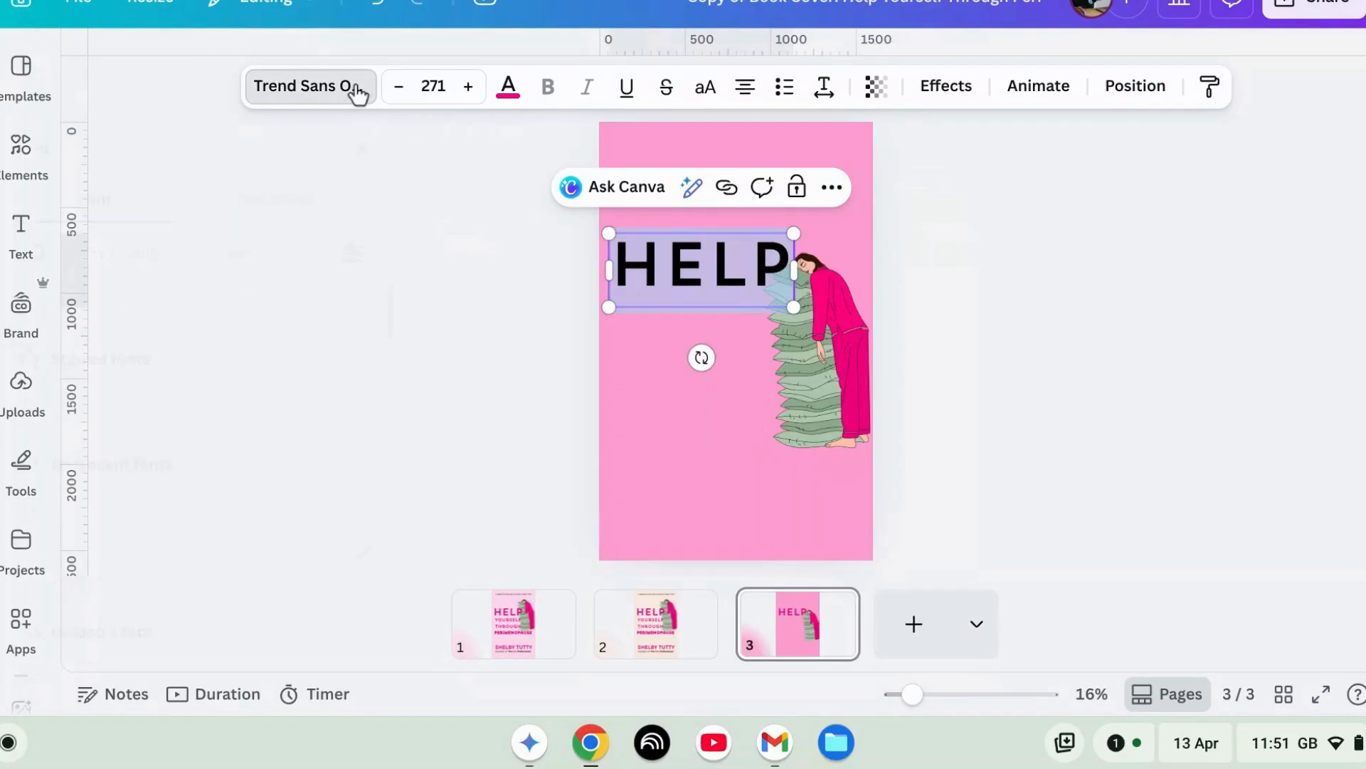
pyautogui.click(352, 89)
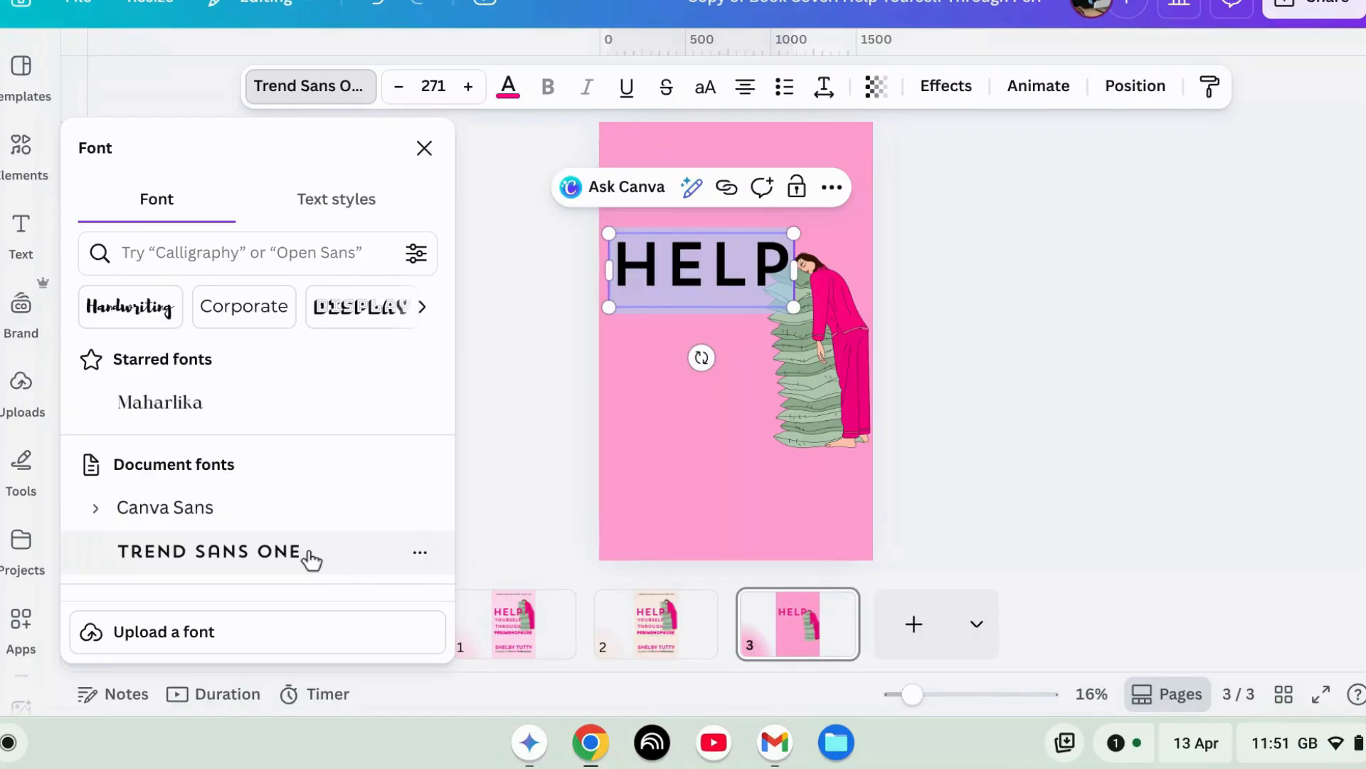
pyautogui.click(263, 253)
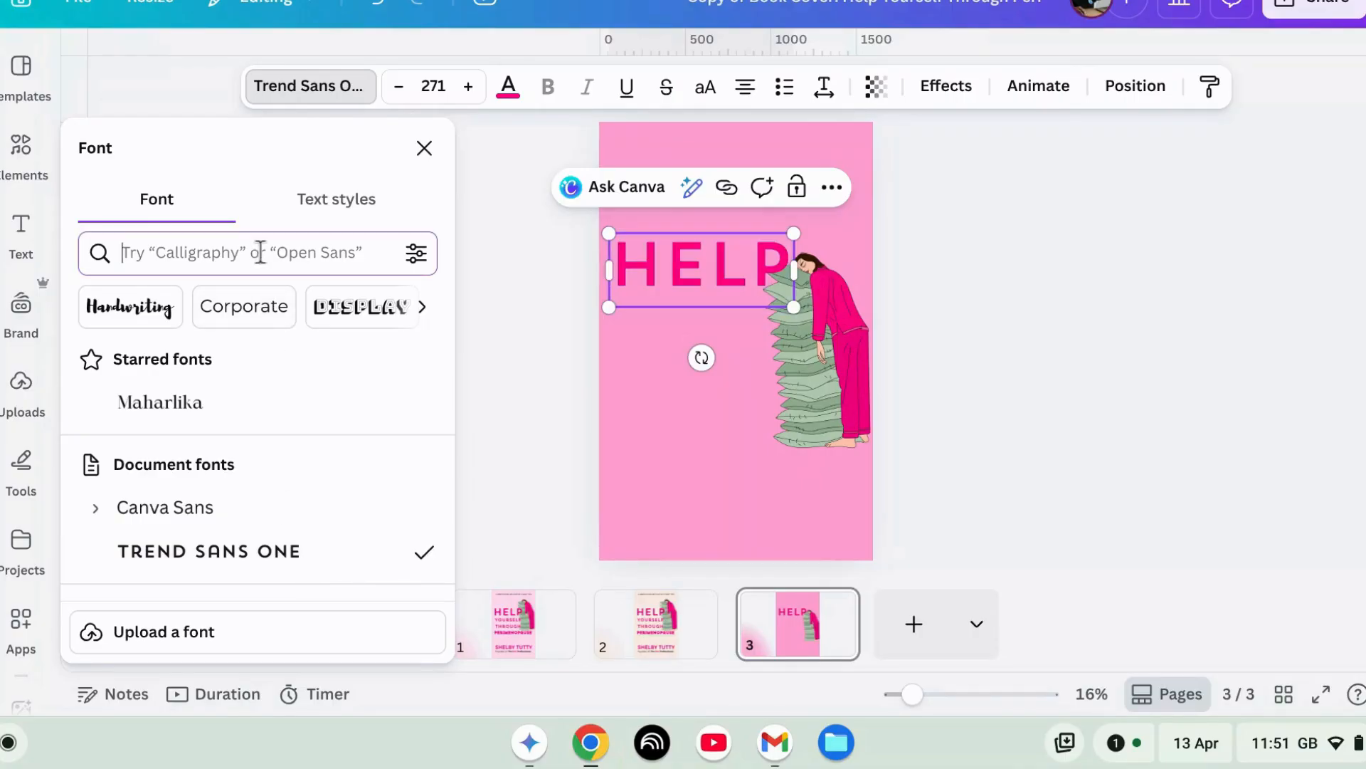
pyautogui.write('trend')
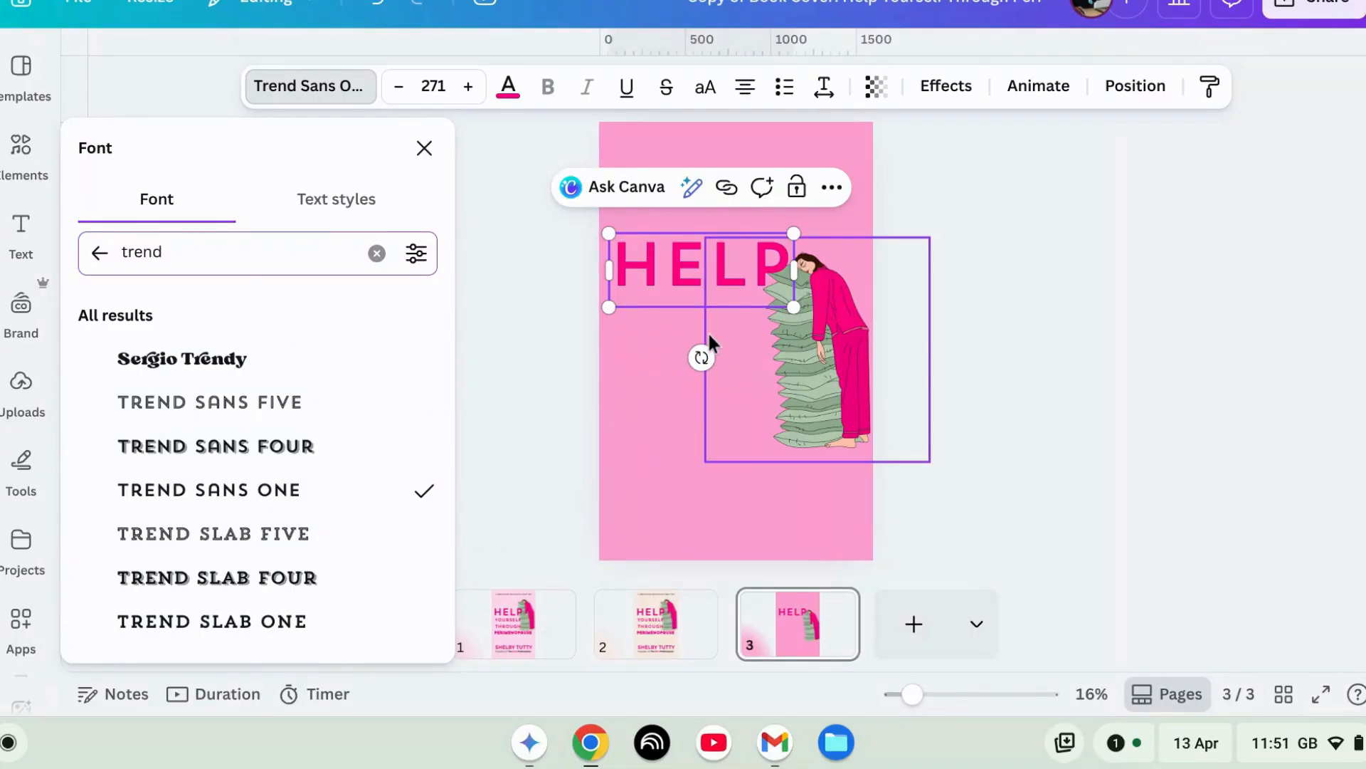
pyautogui.click(1088, 377)
# Inspect the fonts of the YOURSELF, THROUGH and PERIMENOPAUSE title lines on page 1.
pyautogui.click(512, 629)
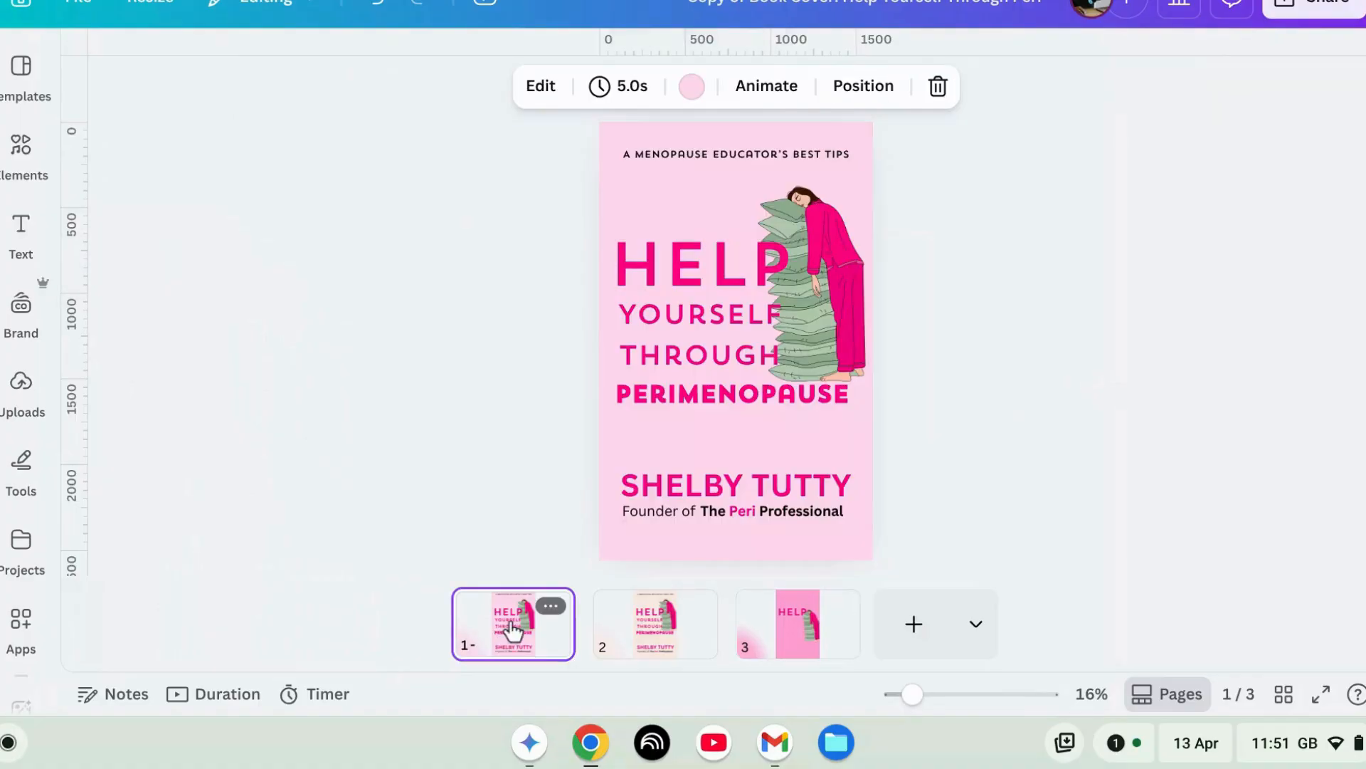
pyautogui.click(688, 327)
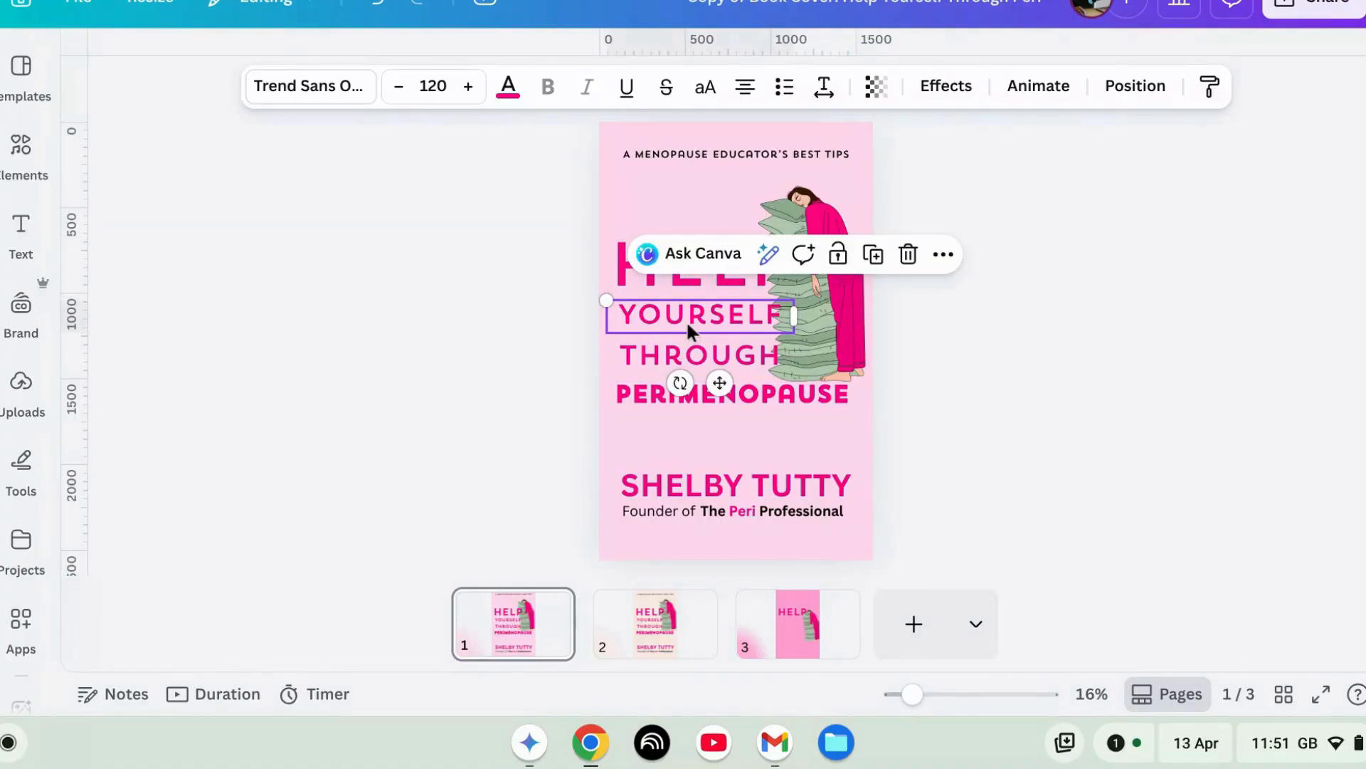
pyautogui.click(338, 86)
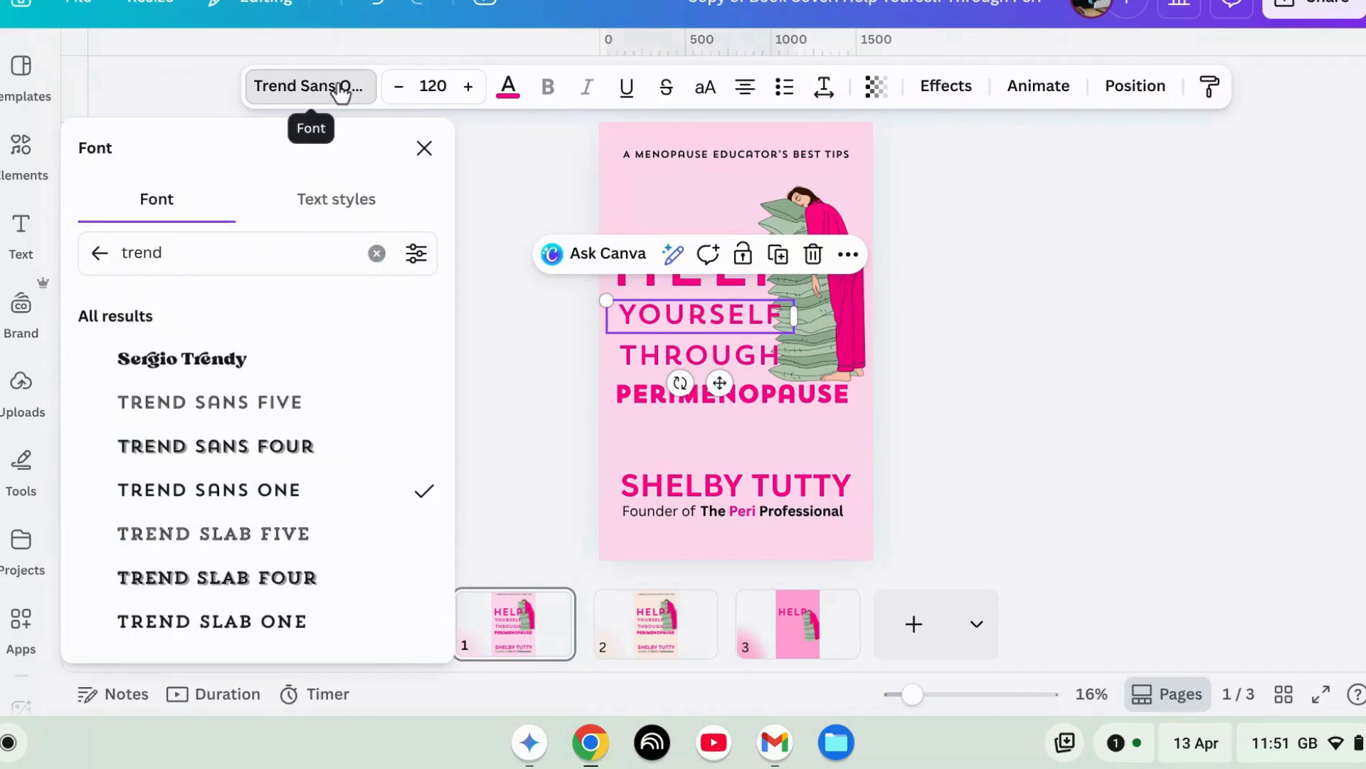
pyautogui.click(711, 356)
pyautogui.click(679, 399)
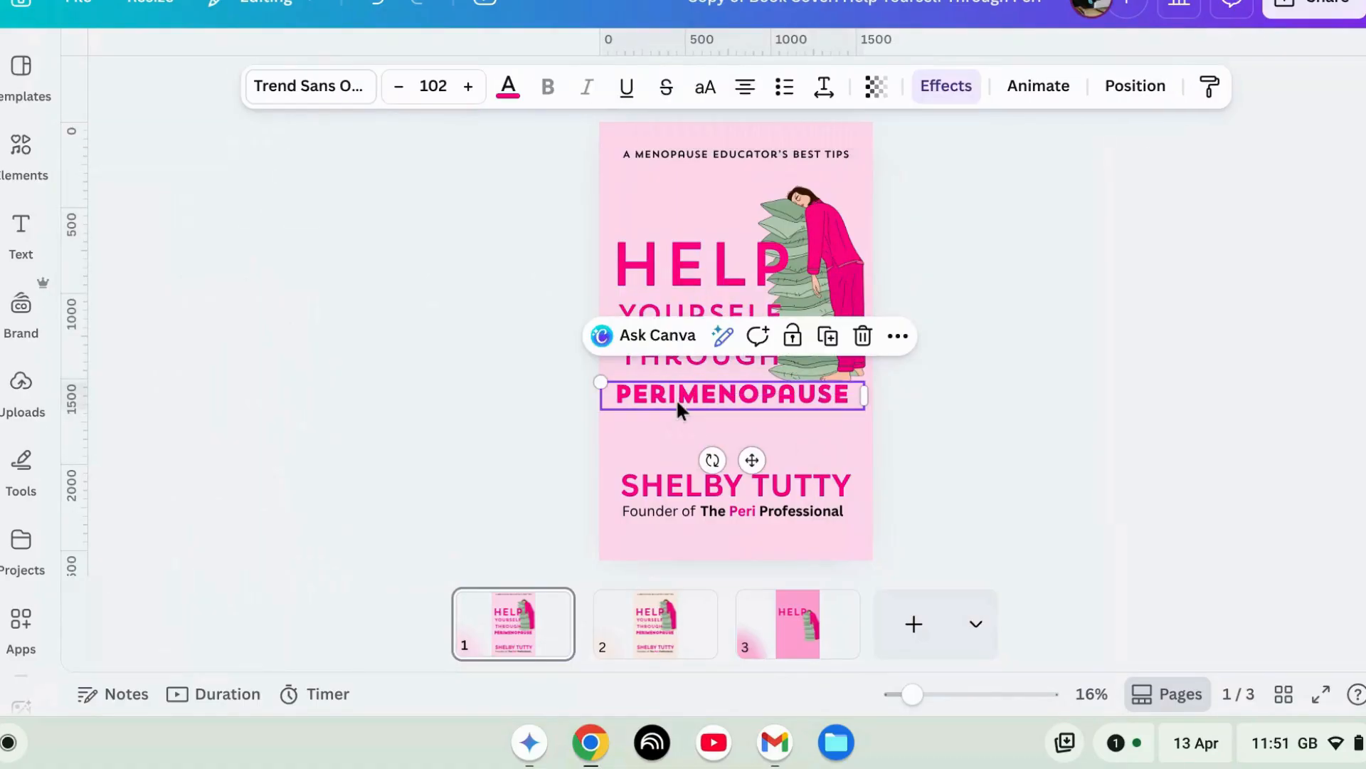
pyautogui.click(331, 87)
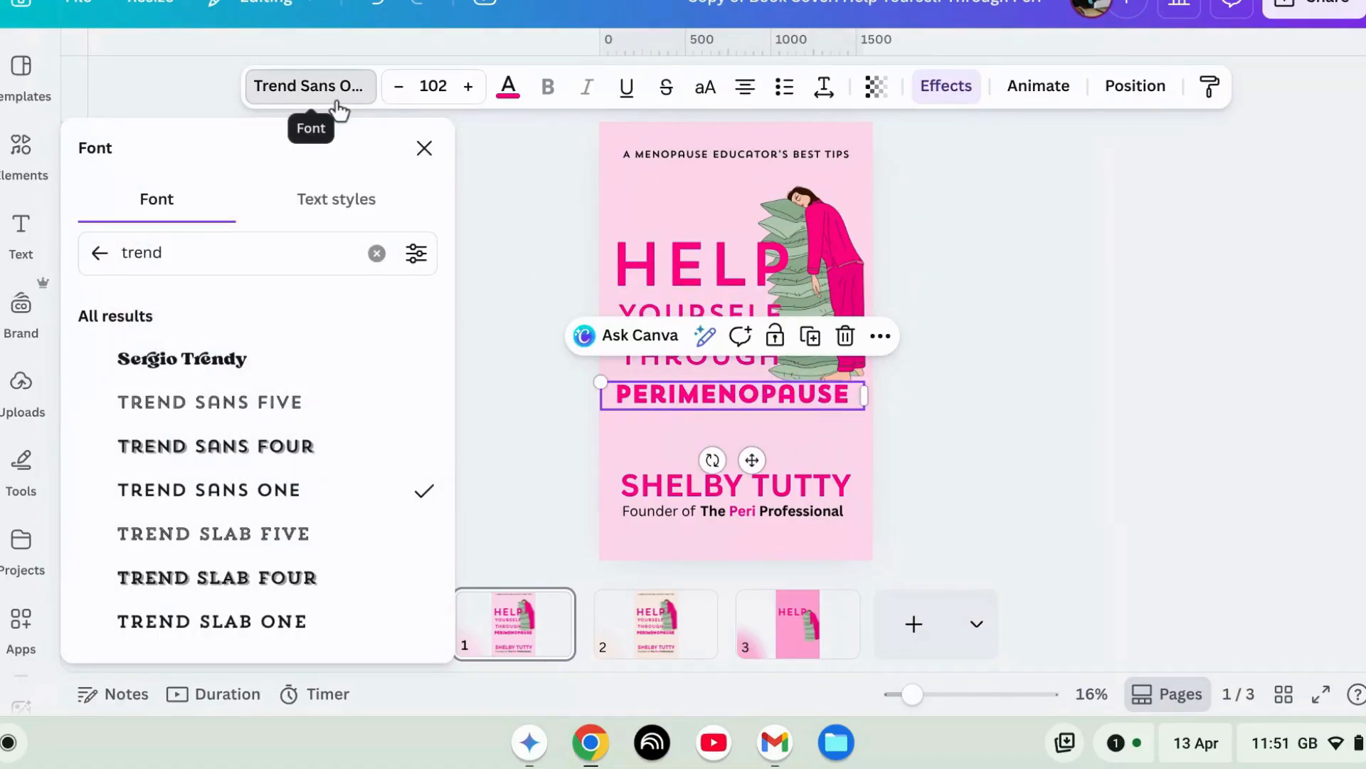
pyautogui.click(947, 439)
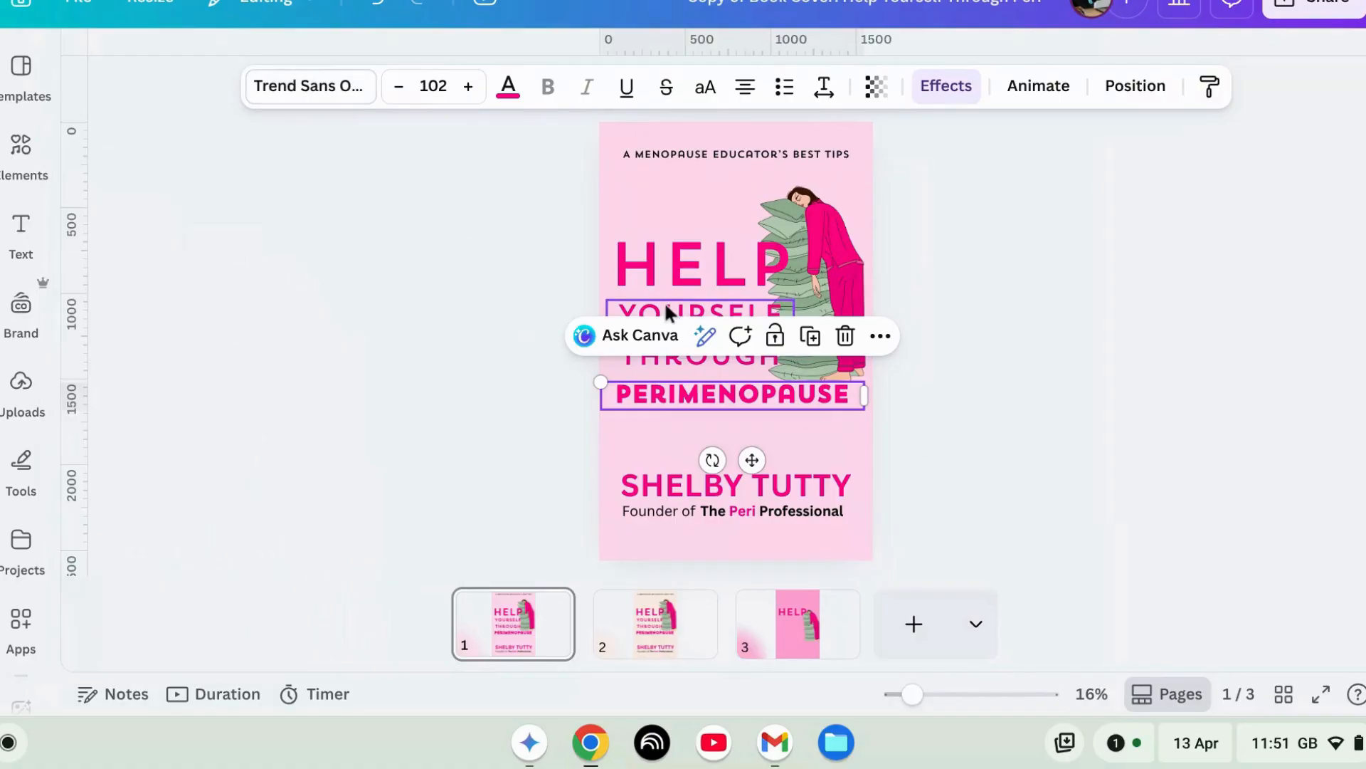
# Copy the YOURSELF, THROUGH and PERIMENOPAUSE title lines together from page 1 onto page 3.
pyautogui.click(1121, 343)
pyautogui.click(720, 315)
pyautogui.keyDown('shift'); pyautogui.click(728, 352); pyautogui.keyUp('shift')
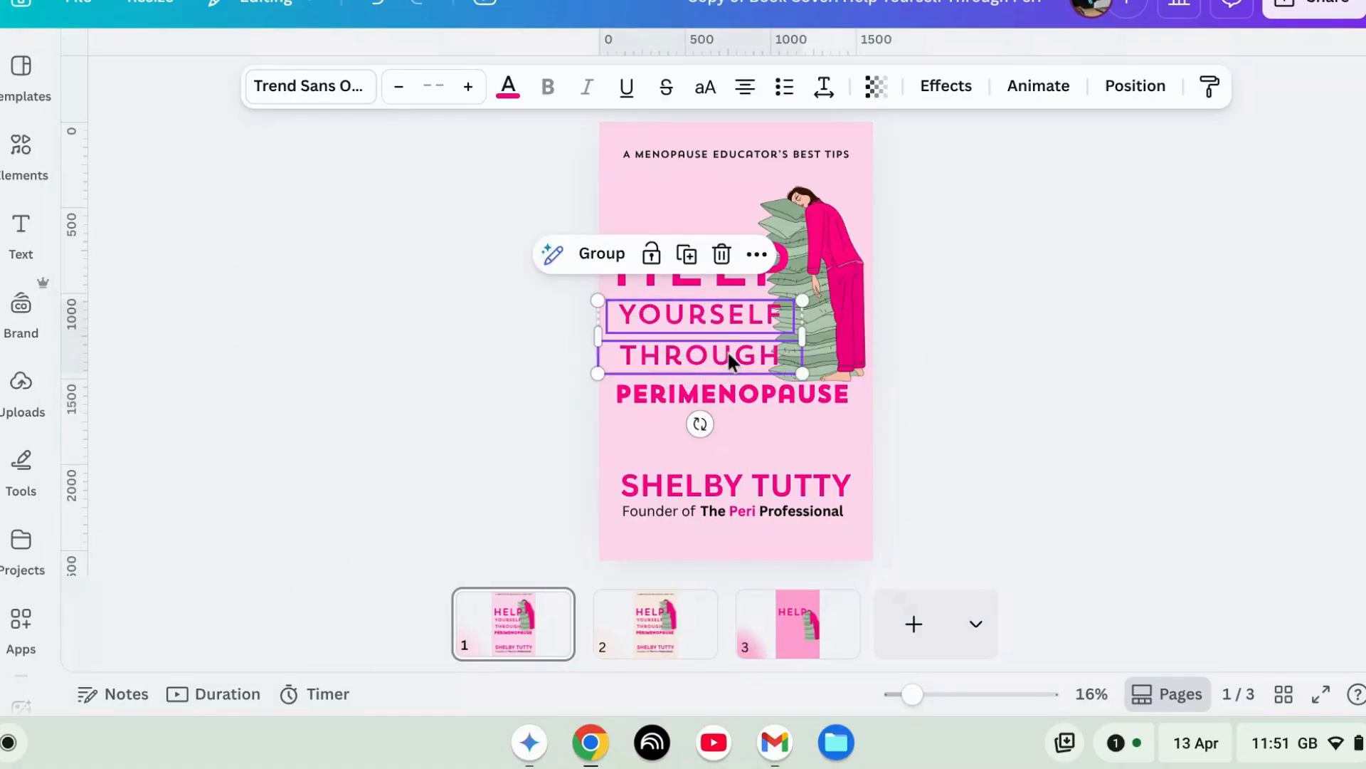
pyautogui.keyDown('shift'); pyautogui.click(732, 395); pyautogui.keyUp('shift')
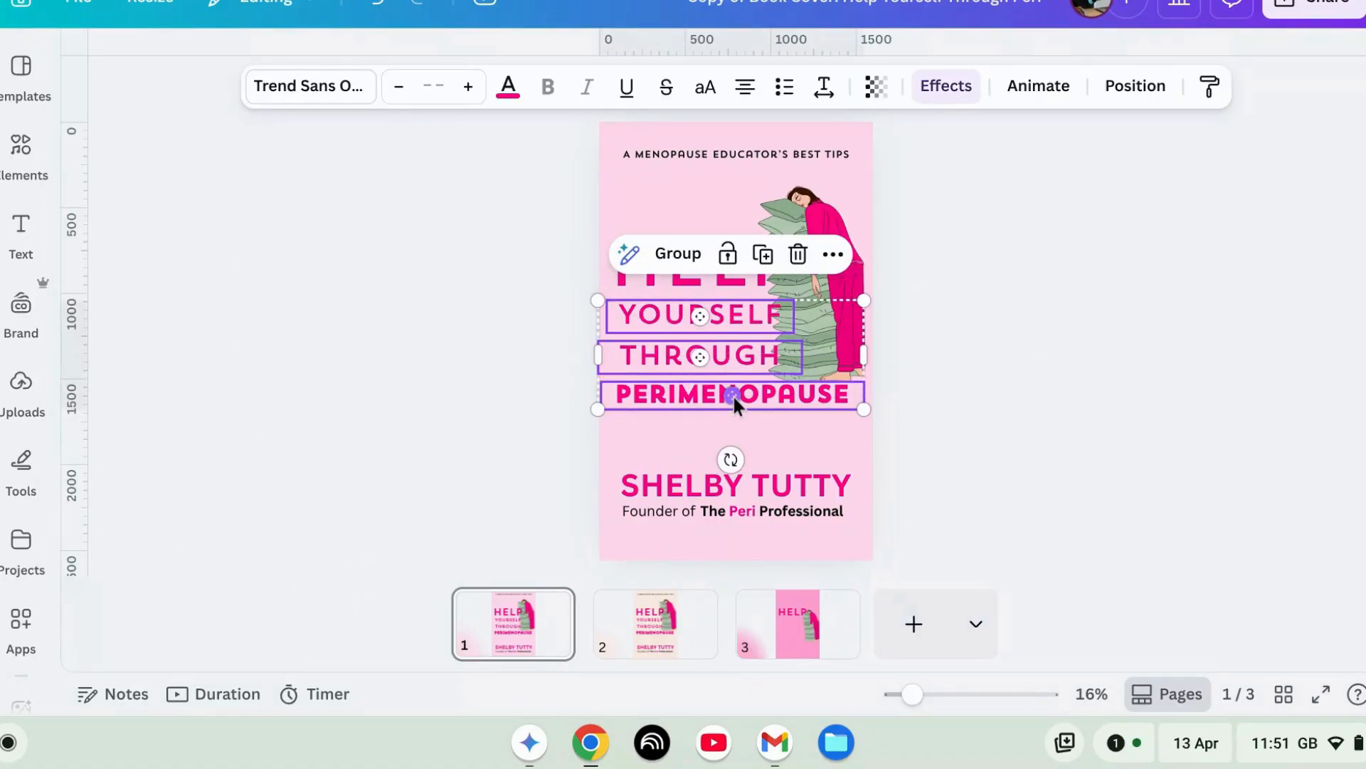
pyautogui.click(803, 665)
pyautogui.hotkey('ctrl', 'v')
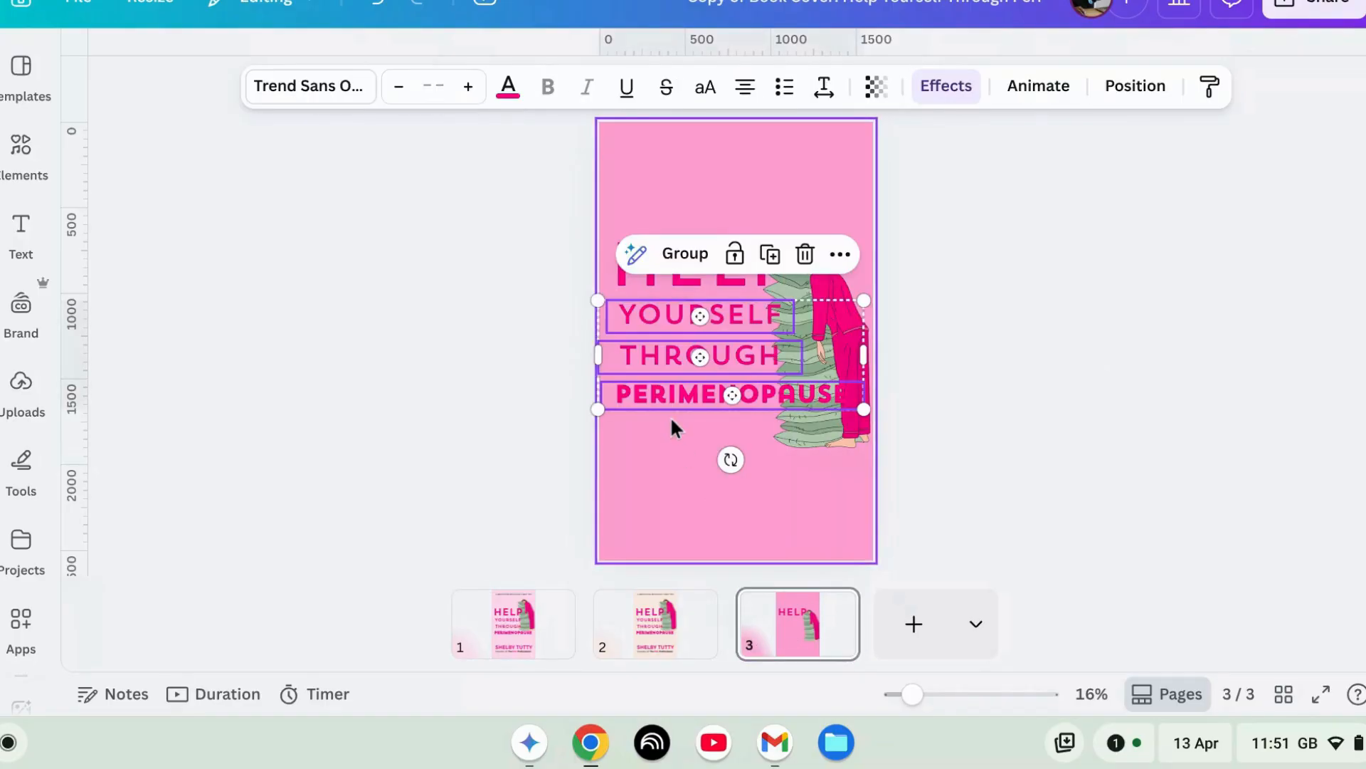
pyautogui.click(1060, 438)
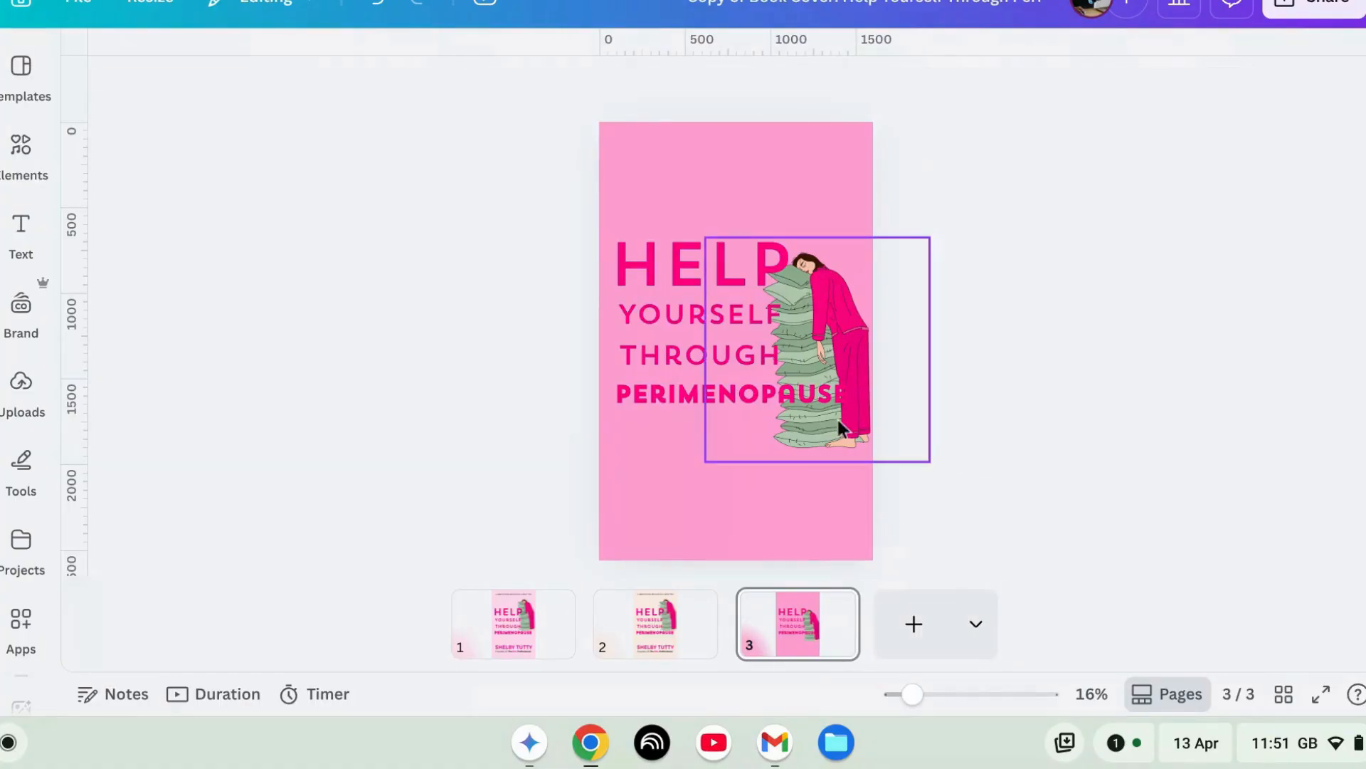
# Copy the author's name and the "Founder of" and "The Peri Professional" texts from page 1 onto page 3.
pyautogui.click(512, 649)
pyautogui.click(638, 481)
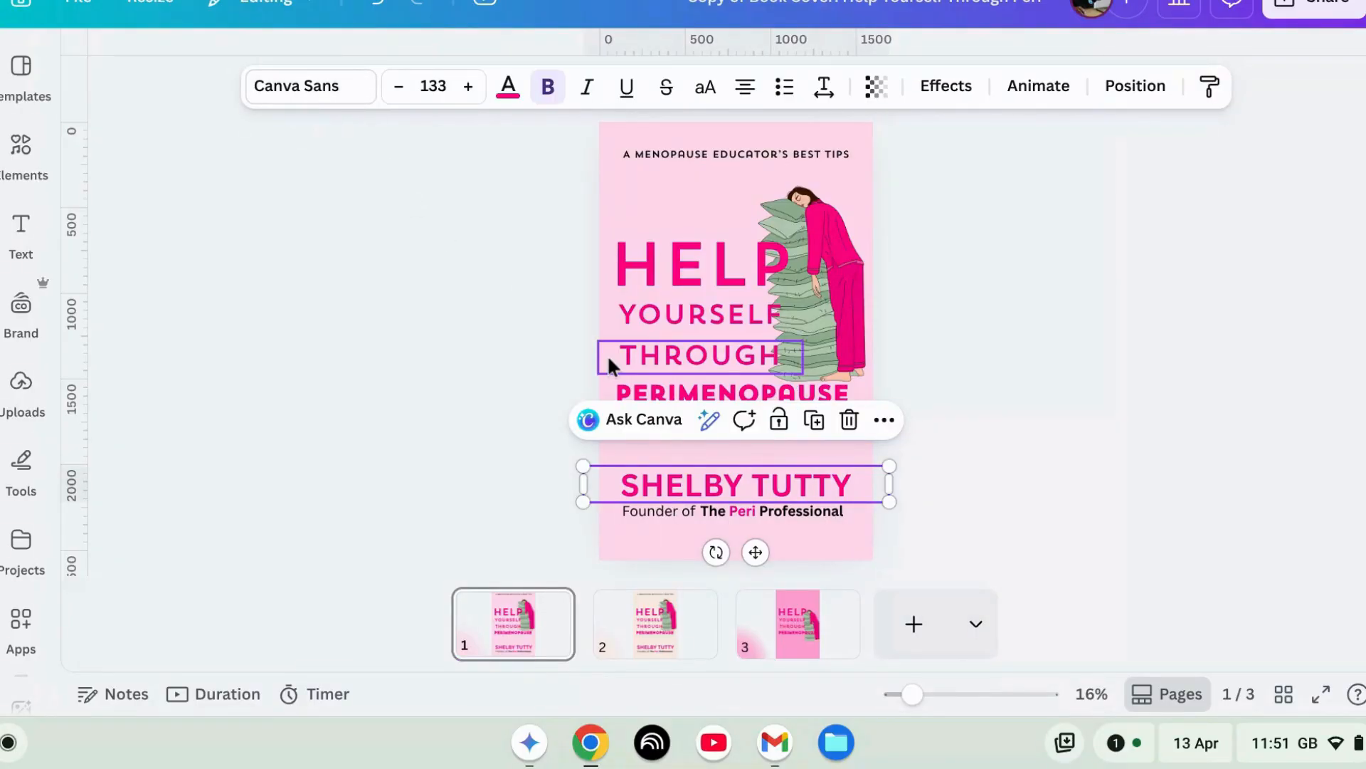
pyautogui.click(792, 645)
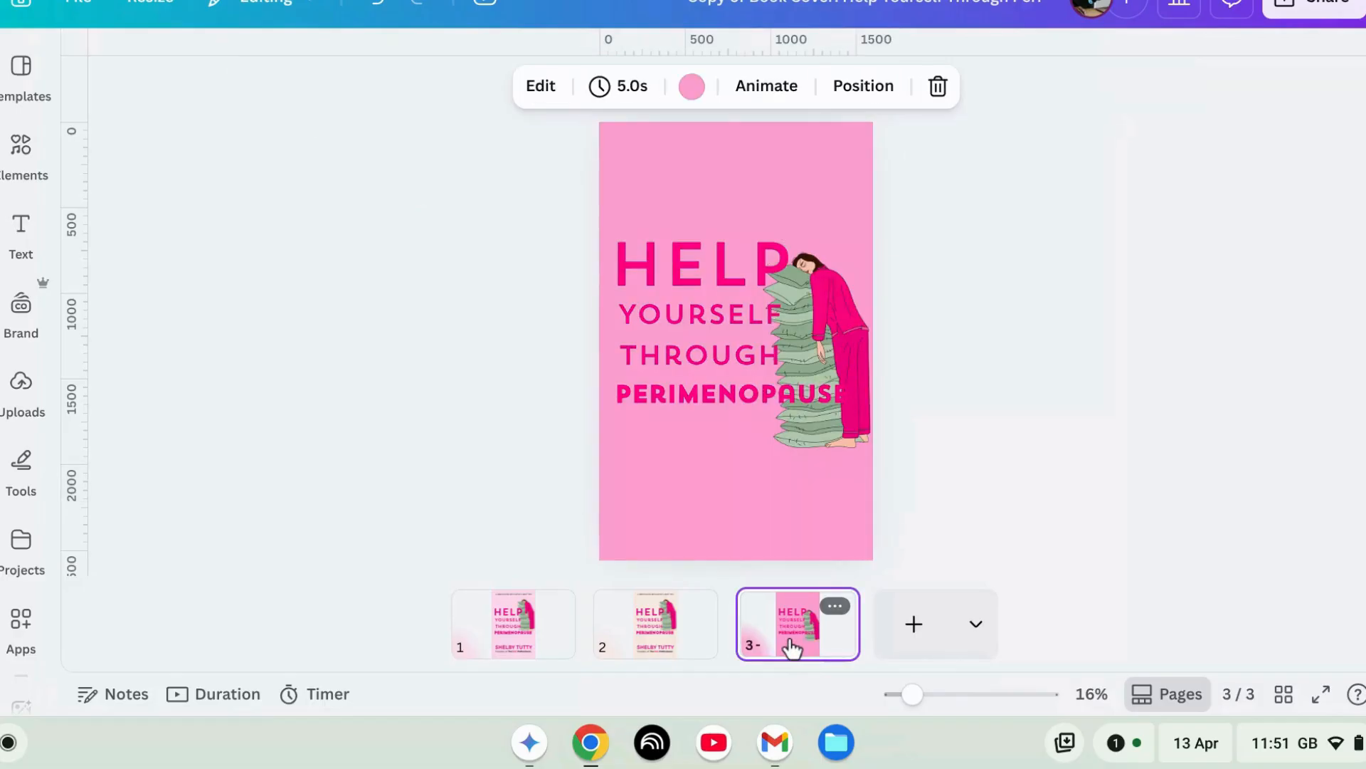
pyautogui.click(525, 638)
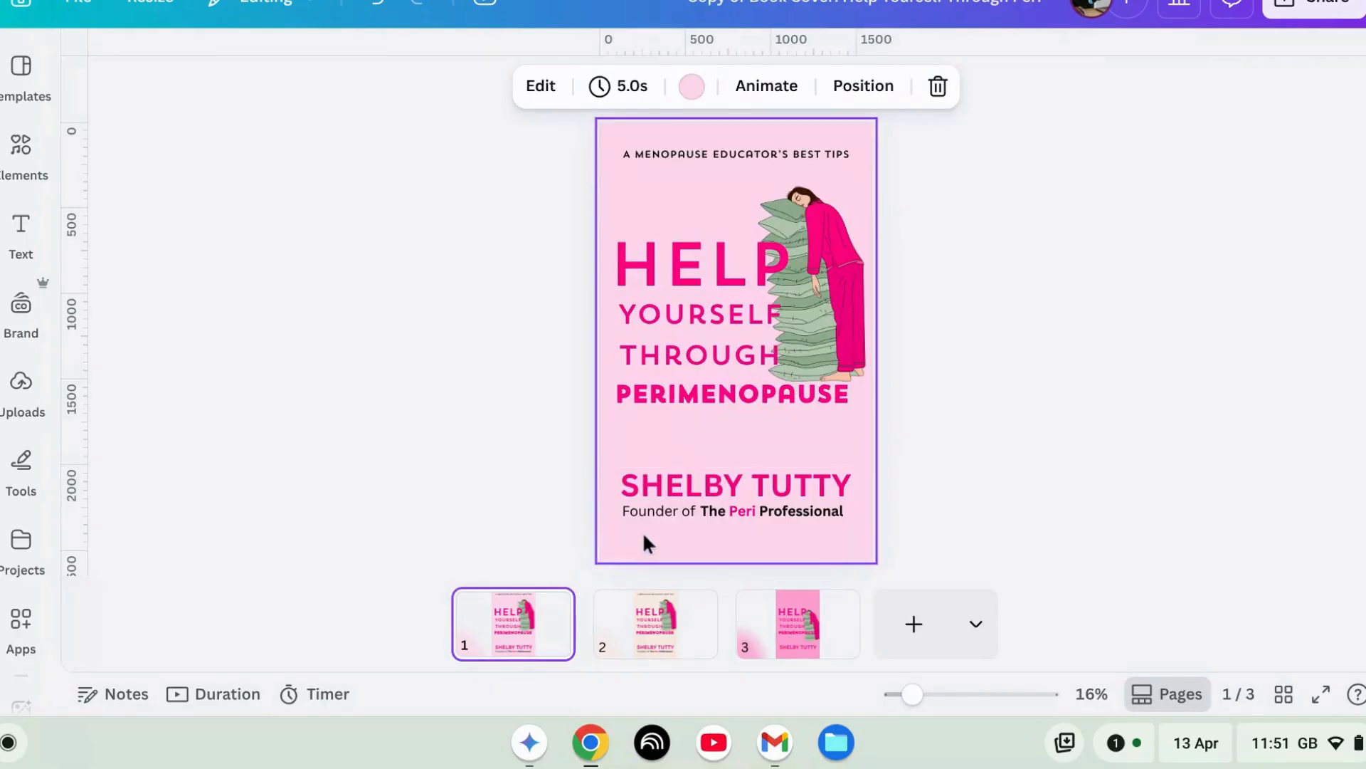
pyautogui.click(651, 514)
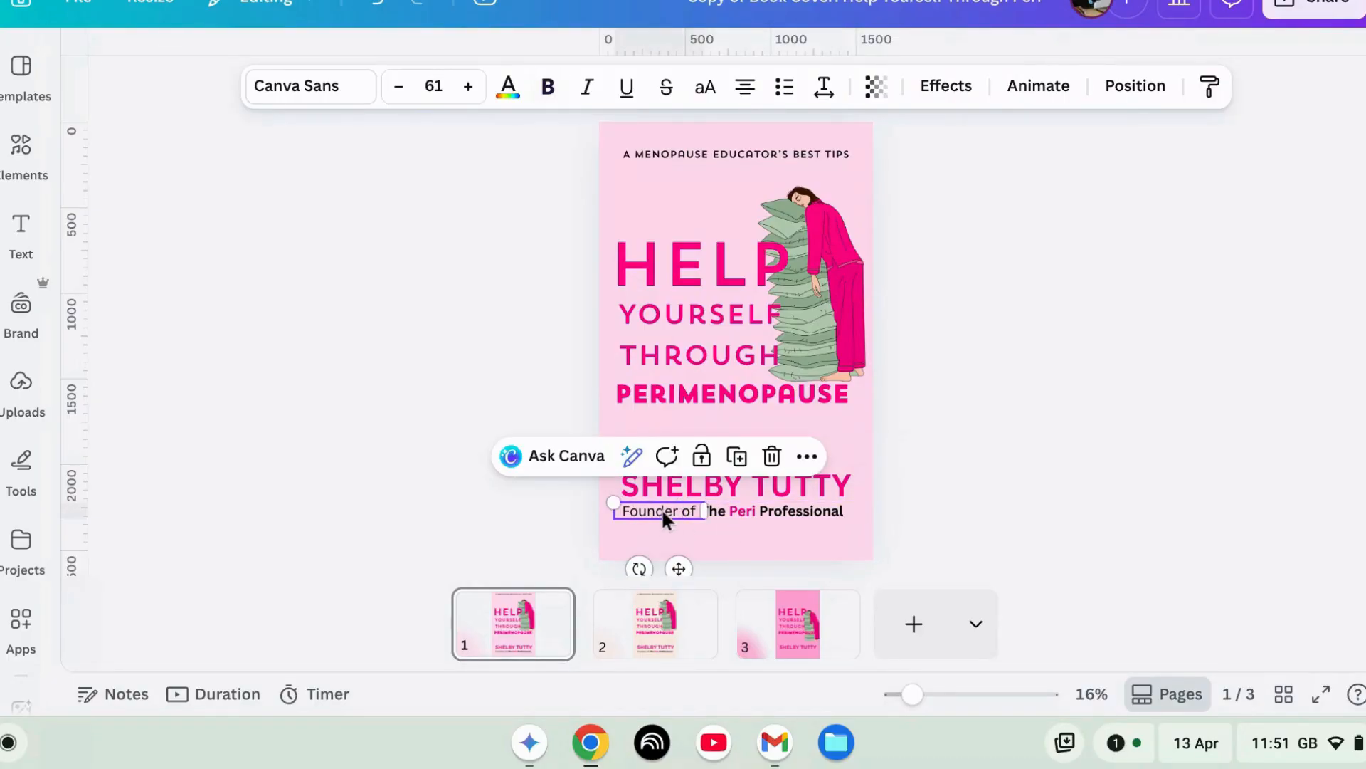
pyautogui.click(741, 515)
pyautogui.click(741, 509)
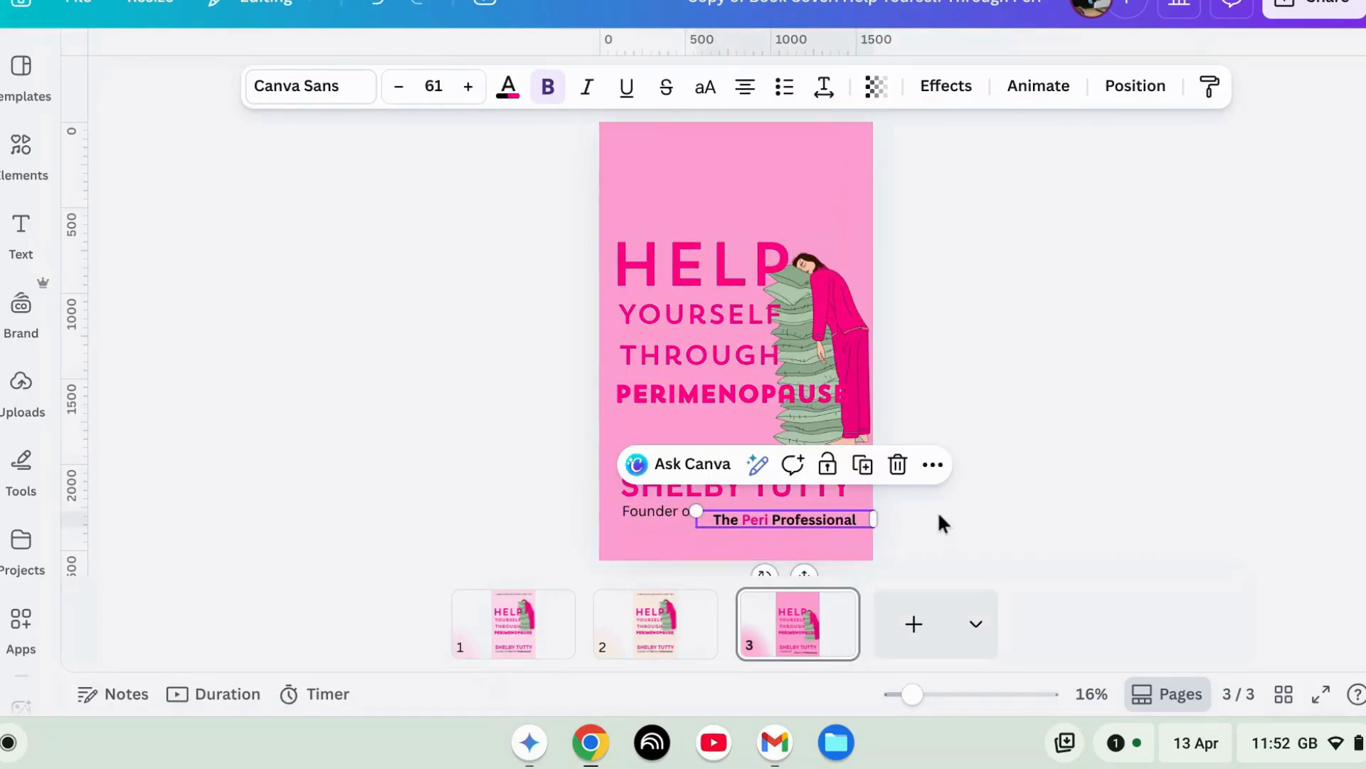
pyautogui.click(938, 510)
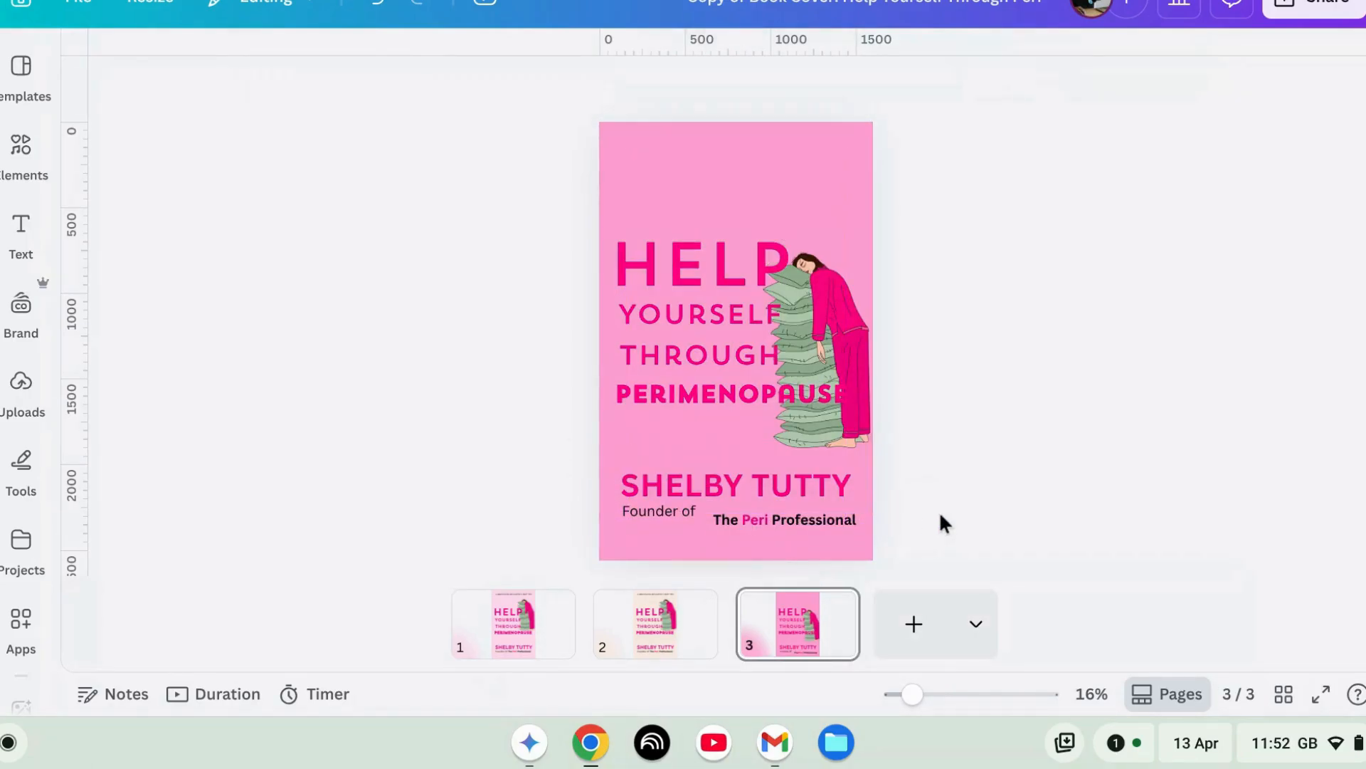
# Move "The Peri Professional" on page 3 up and left so it lines up beside "Founder of".
pyautogui.click(763, 520)
pyautogui.click(780, 531)
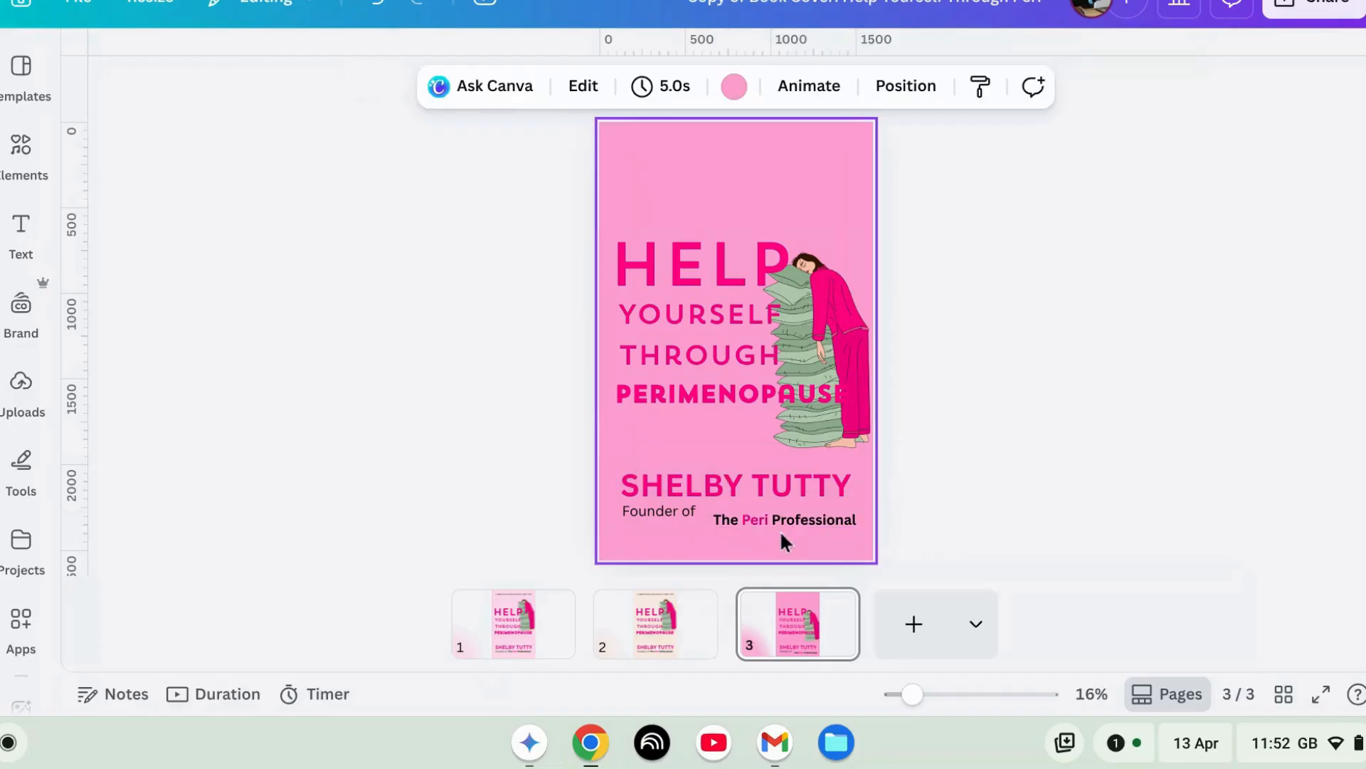
pyautogui.click(817, 518)
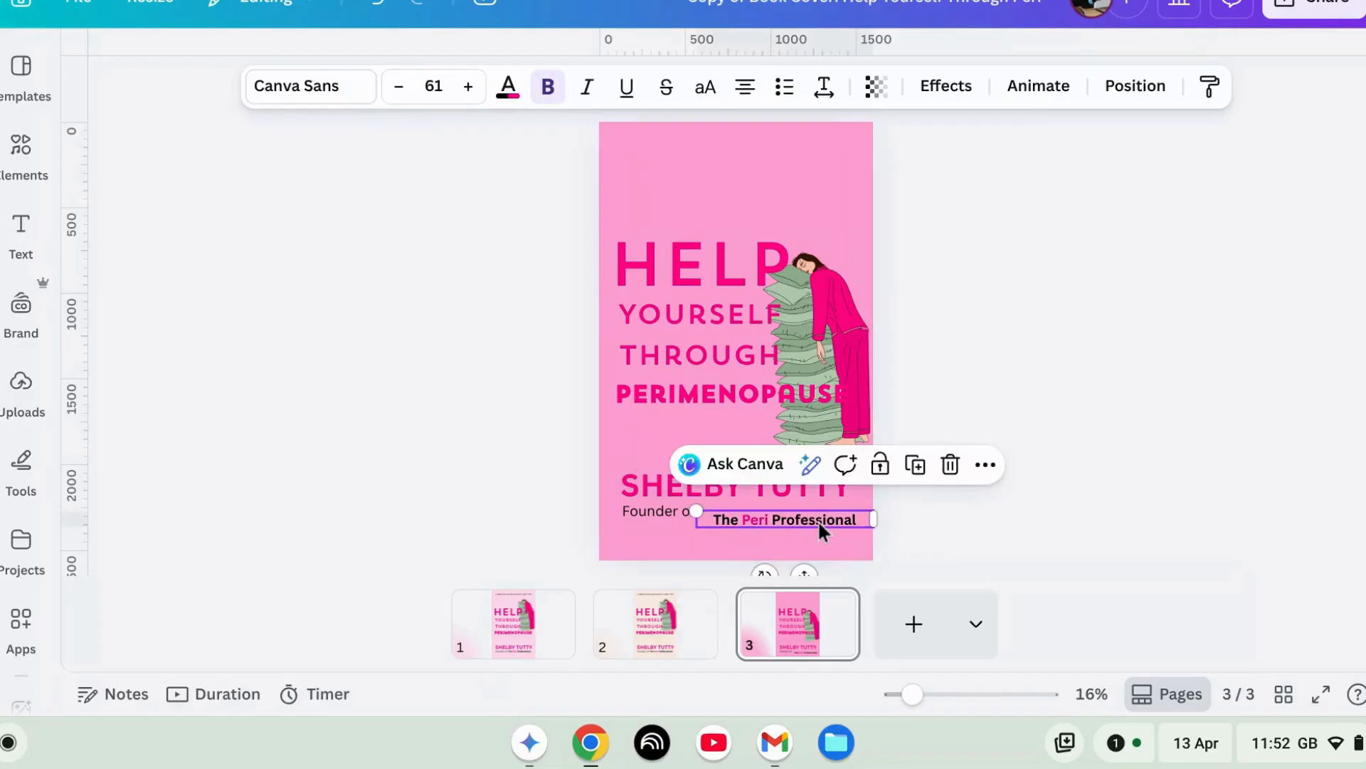
pyautogui.doubleClick(770, 520)
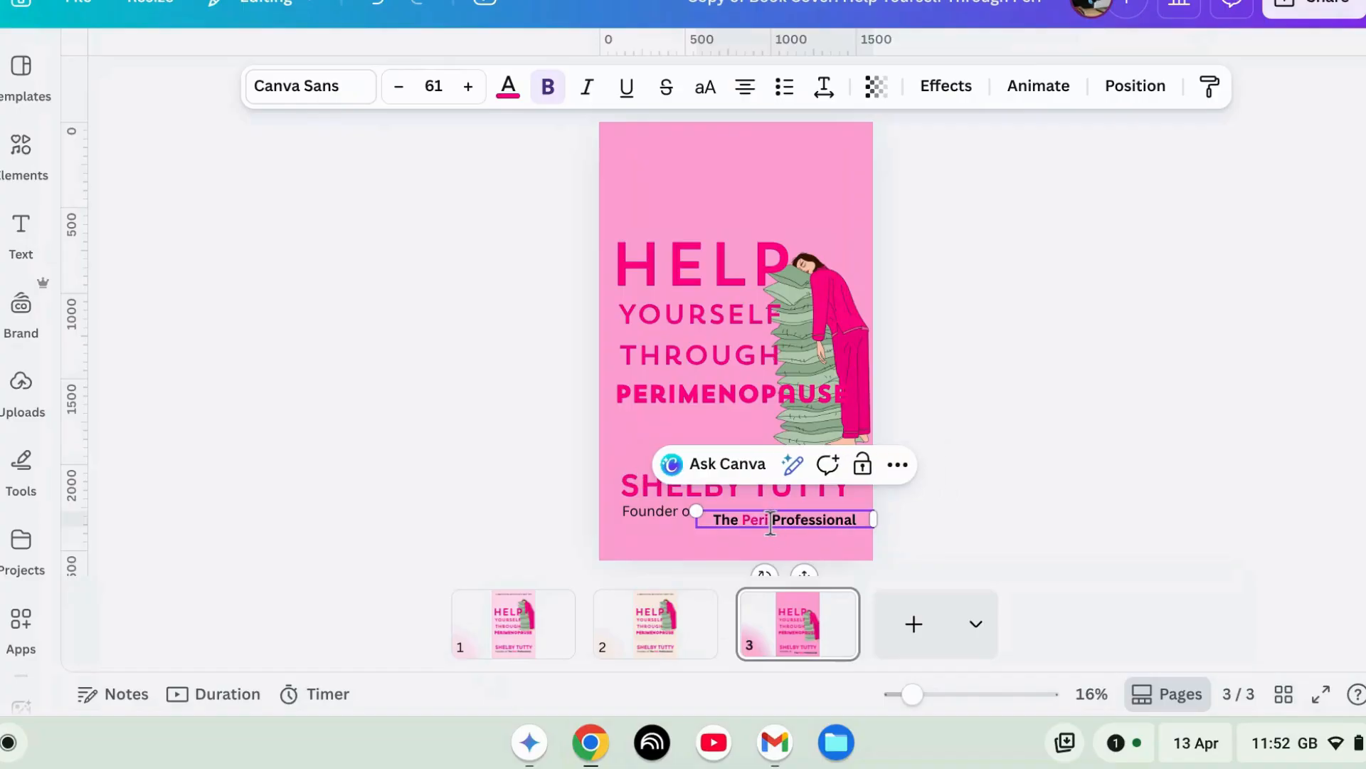
pyautogui.moveTo(749, 531); pyautogui.dragTo(745, 523)
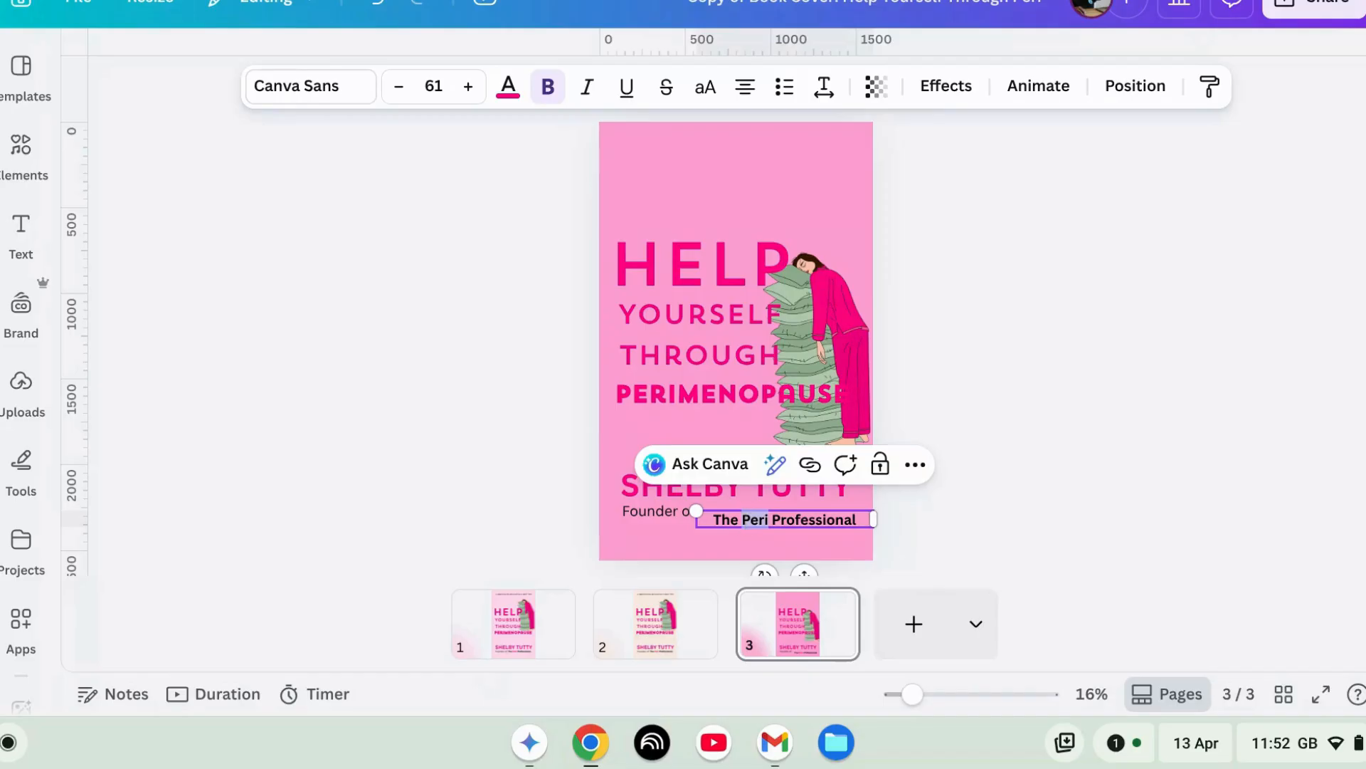
pyautogui.click(953, 541)
pyautogui.moveTo(814, 521); pyautogui.dragTo(801, 507)
pyautogui.click(1004, 532)
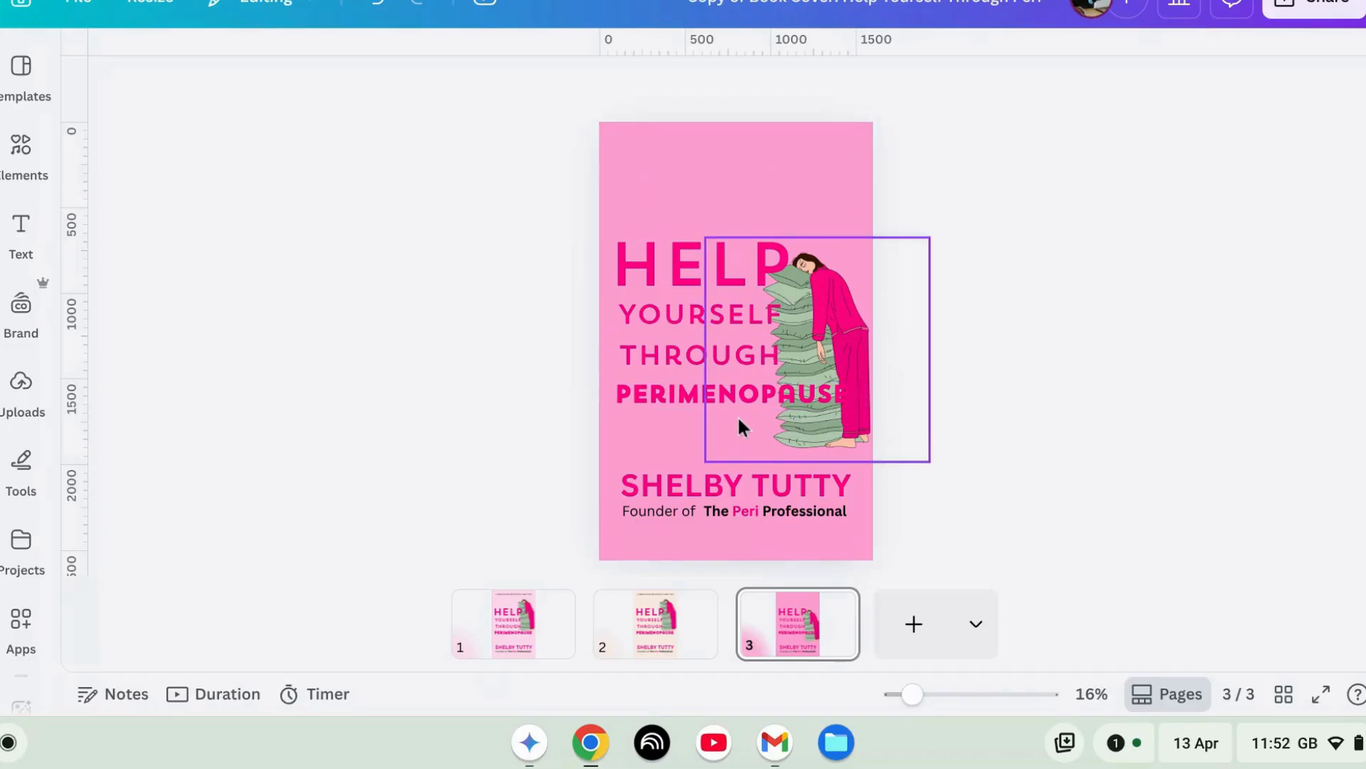
# Copy the tagline "A MENOPAUSE EDUCATOR'S BEST TIPS" from page 2 to the top of page 3 and check its font.
pyautogui.click(674, 634)
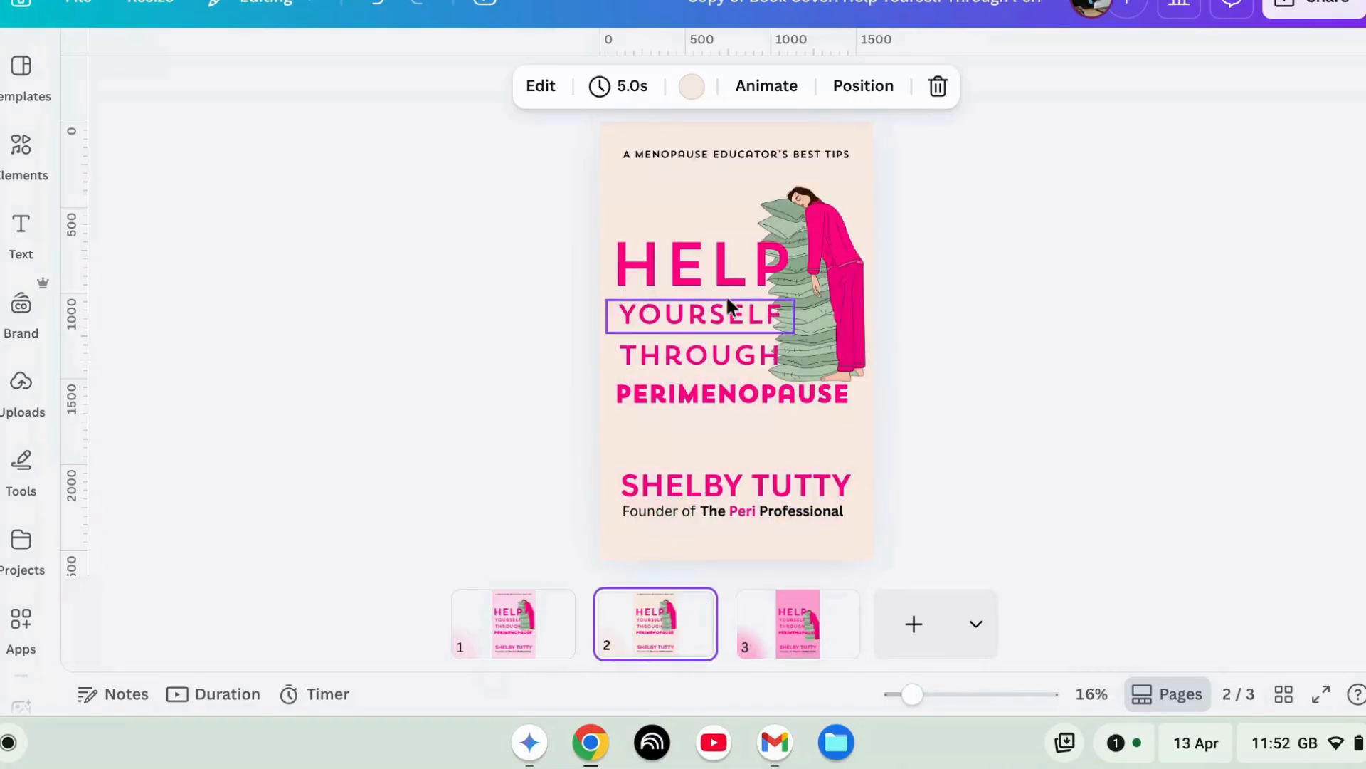
pyautogui.click(740, 156)
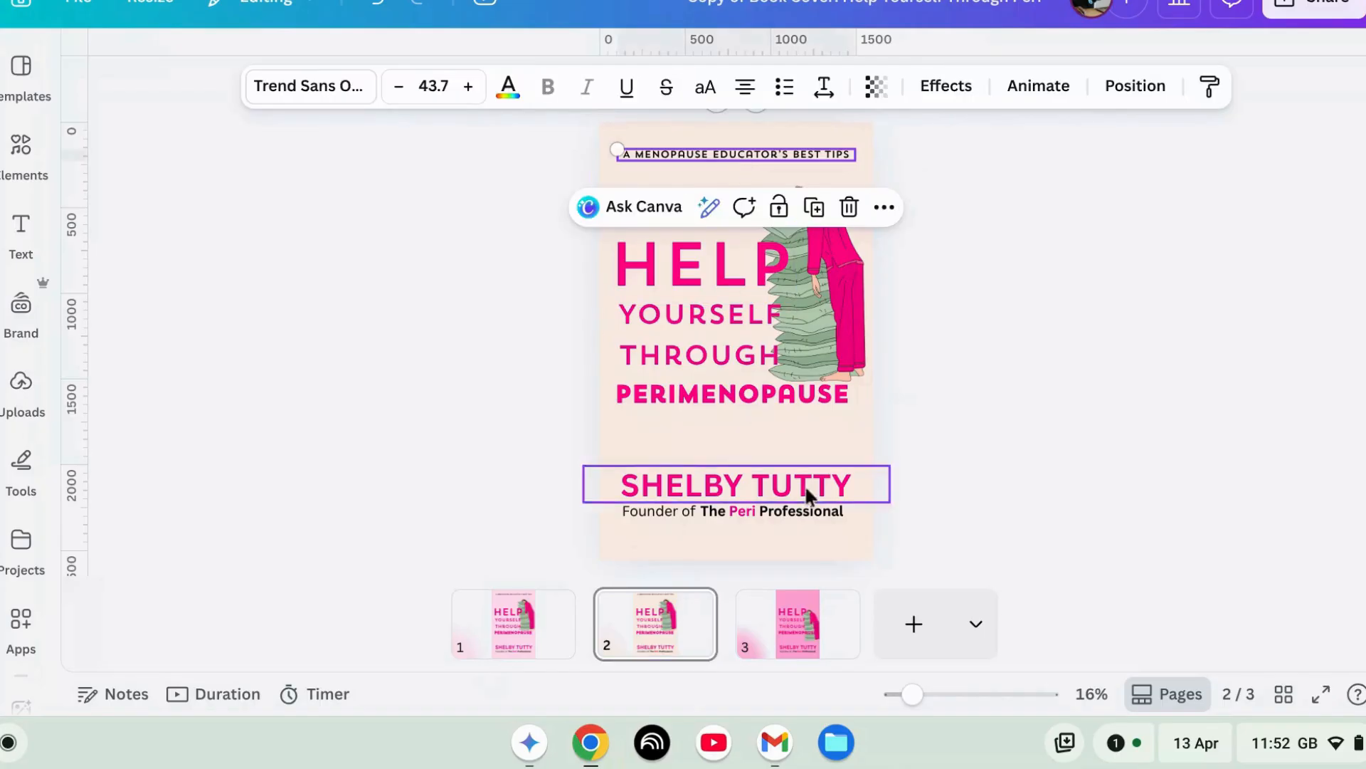
pyautogui.click(819, 616)
pyautogui.click(759, 161)
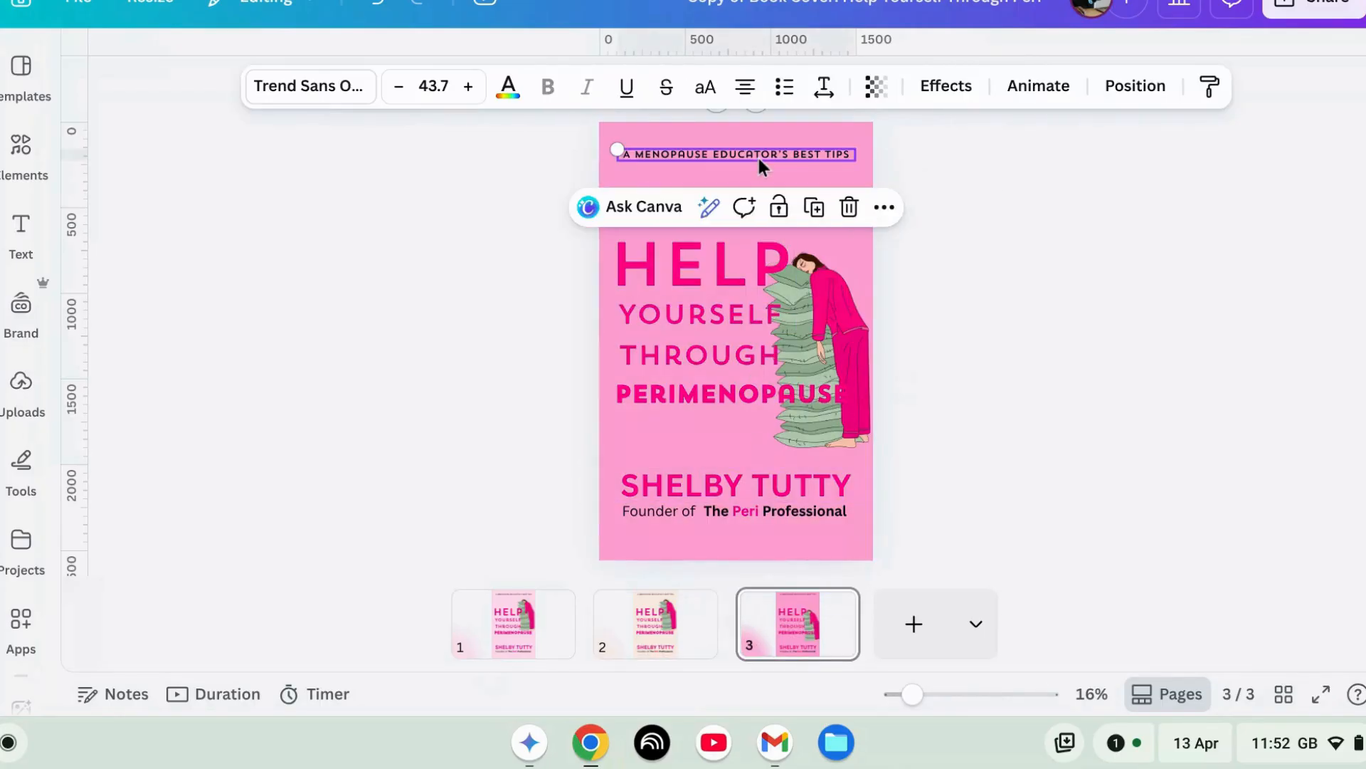
pyautogui.click(353, 91)
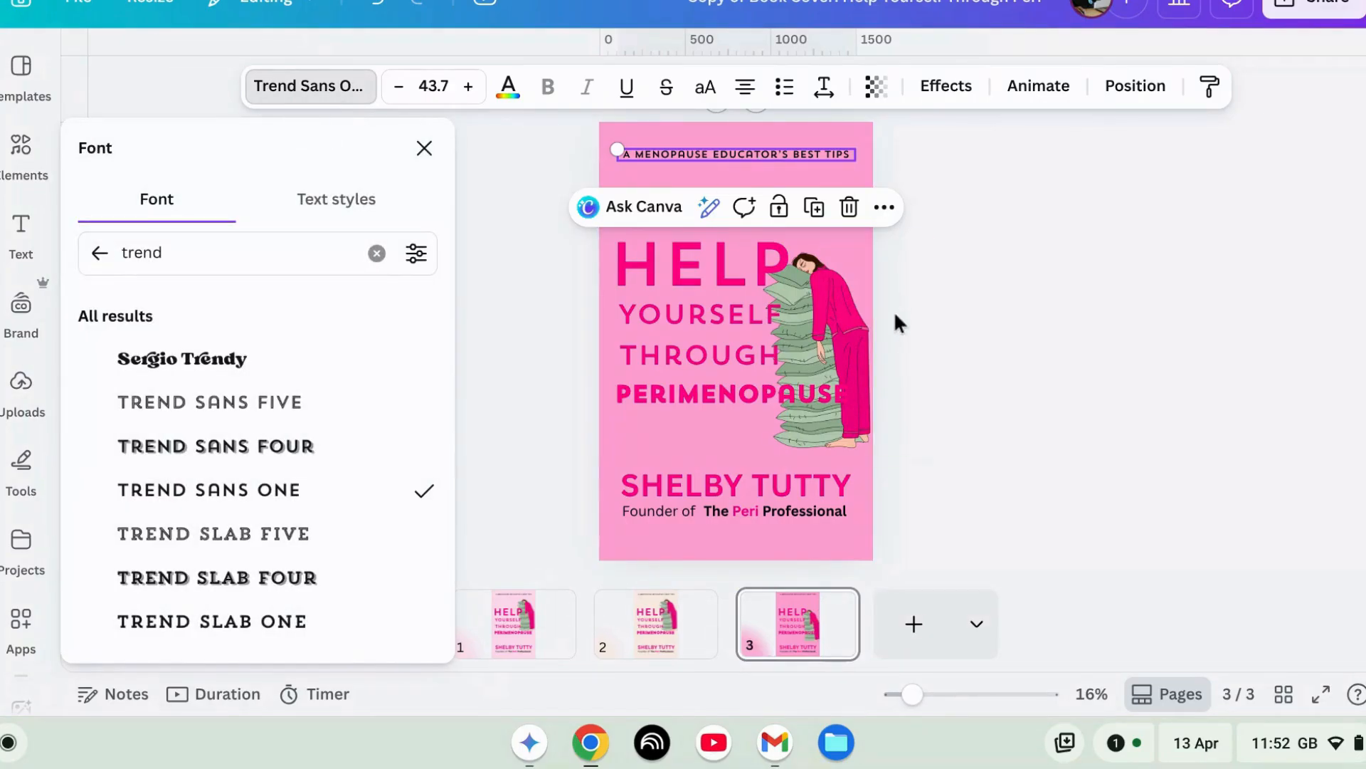
pyautogui.click(353, 94)
pyautogui.click(933, 288)
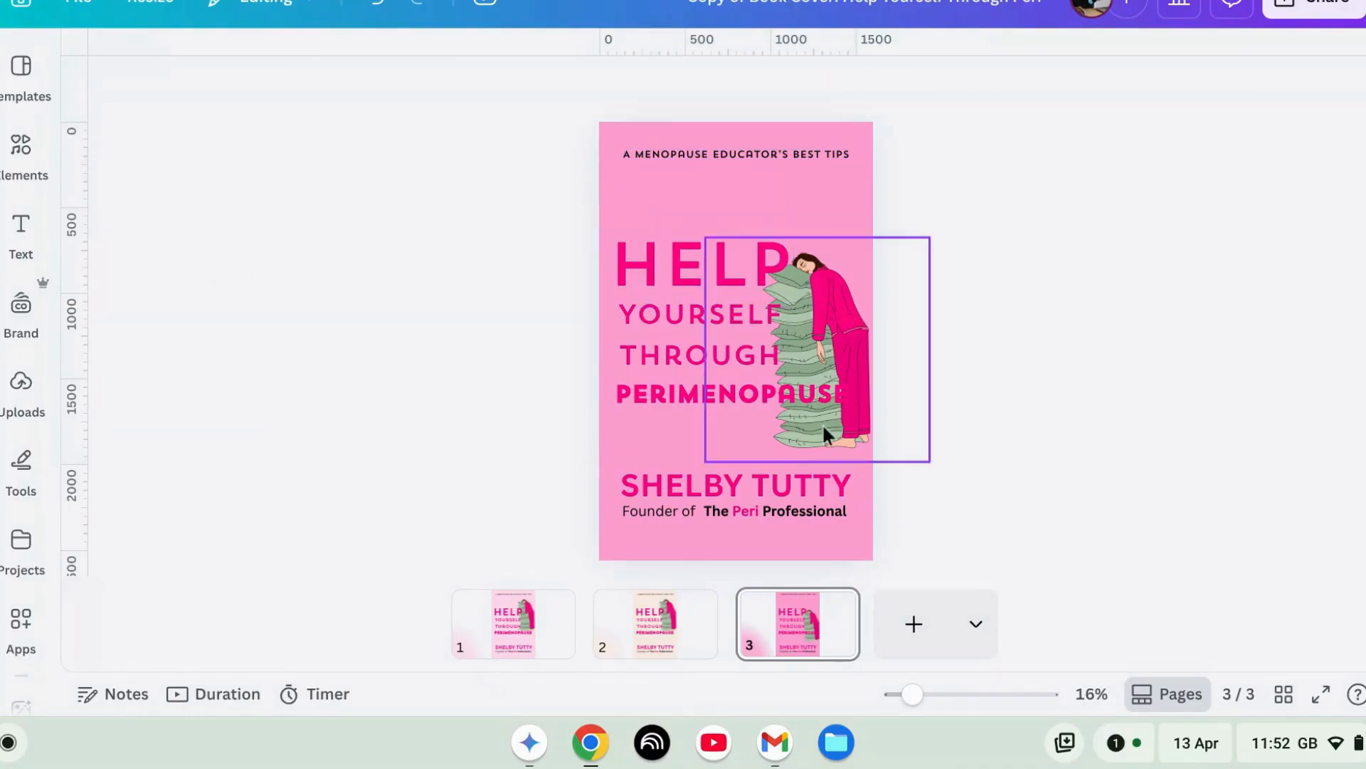
# Move the woman-and-pillows illustration up and slightly left so that it stands beside the title lines on page 3.
pyautogui.moveTo(847, 335); pyautogui.dragTo(818, 299)
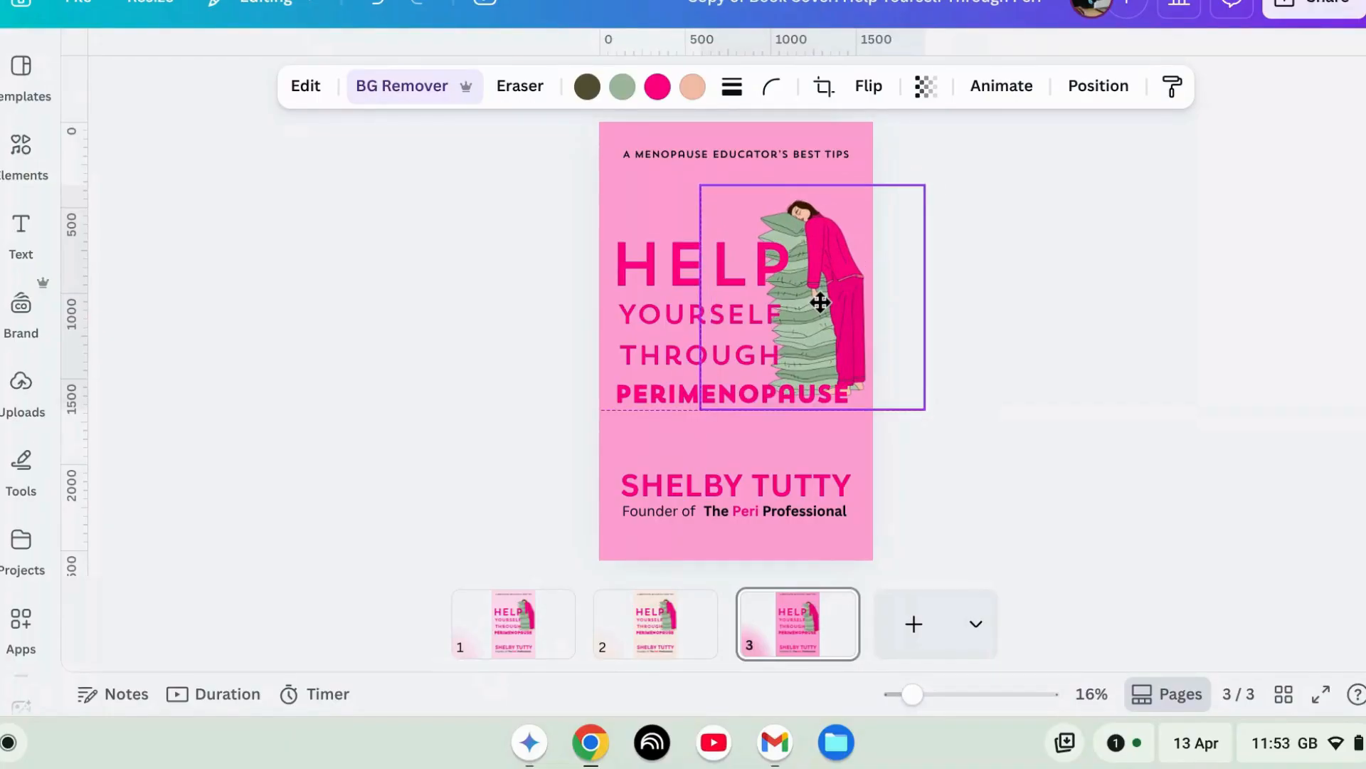
pyautogui.click(1023, 374)
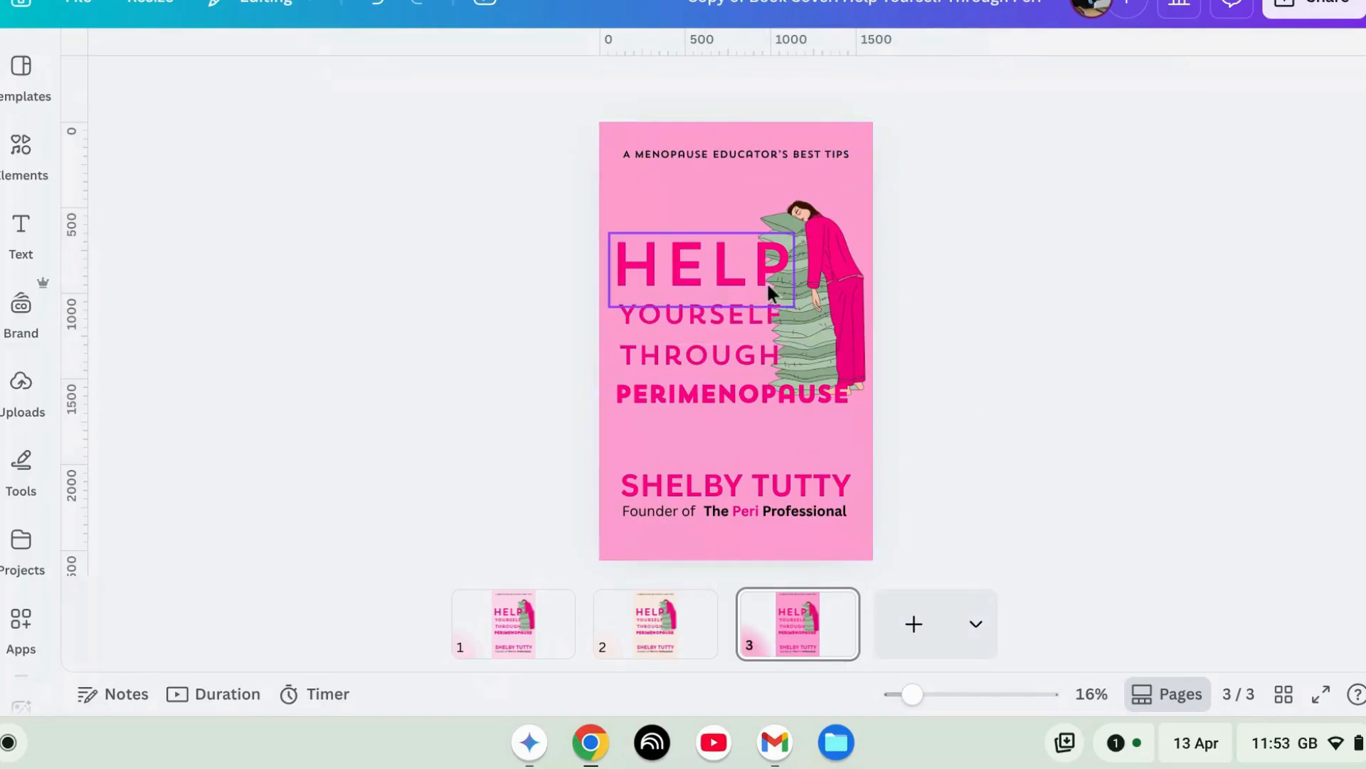
pyautogui.click(689, 284)
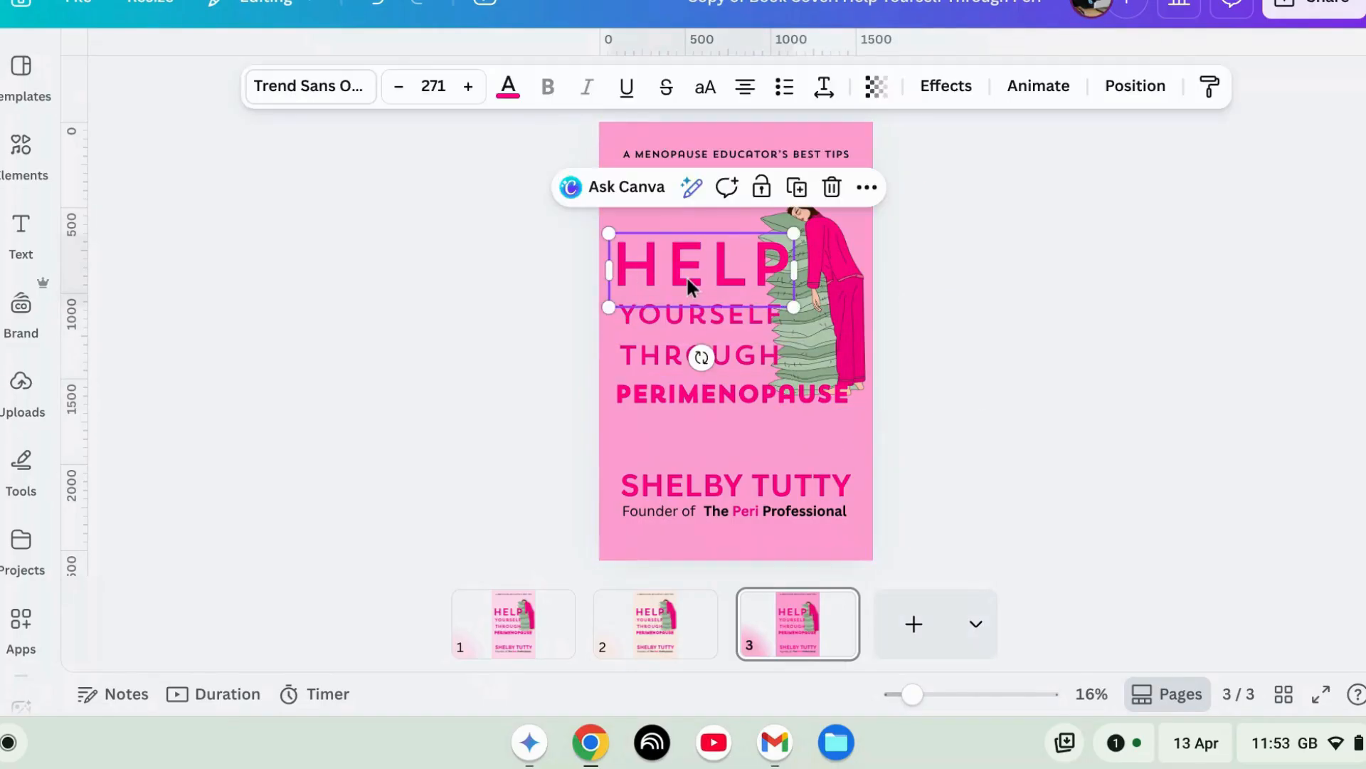
pyautogui.doubleClick(687, 282)
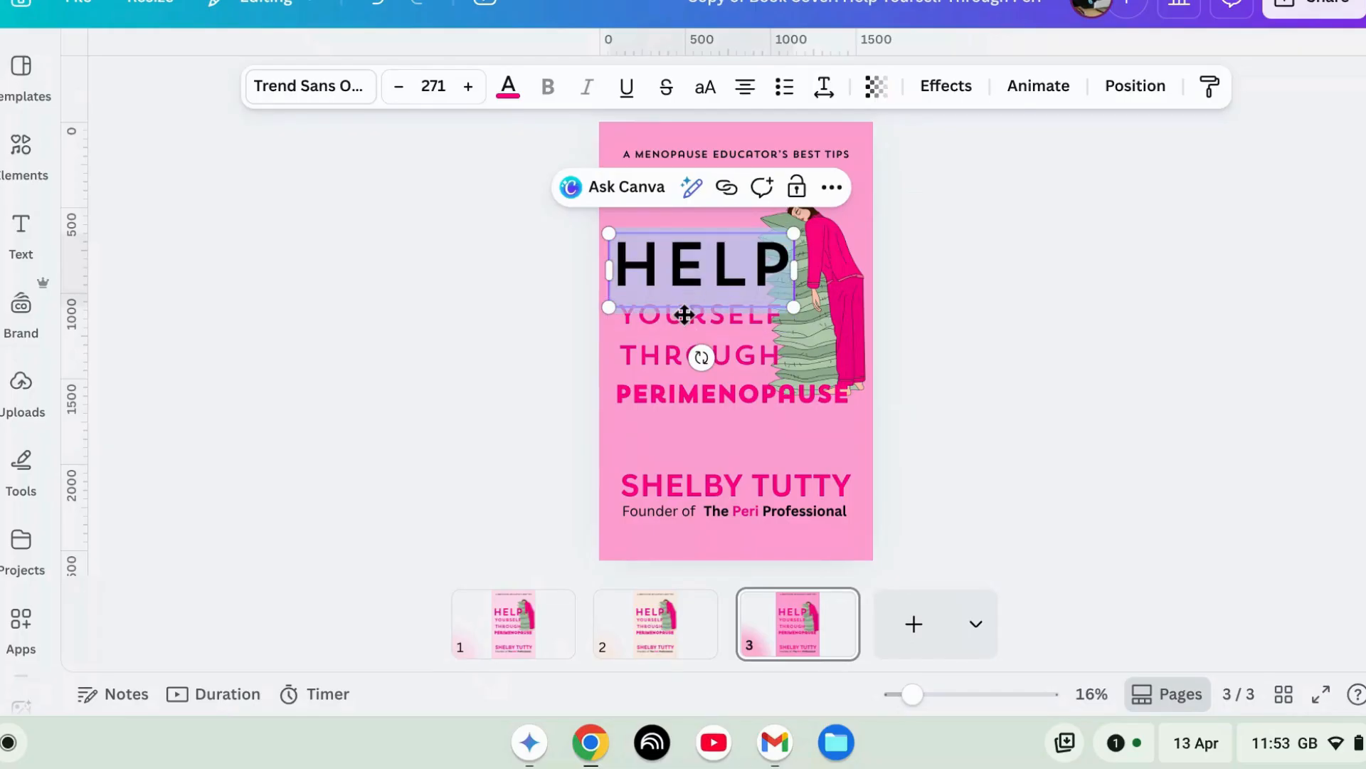
pyautogui.click(938, 282)
pyautogui.click(676, 257)
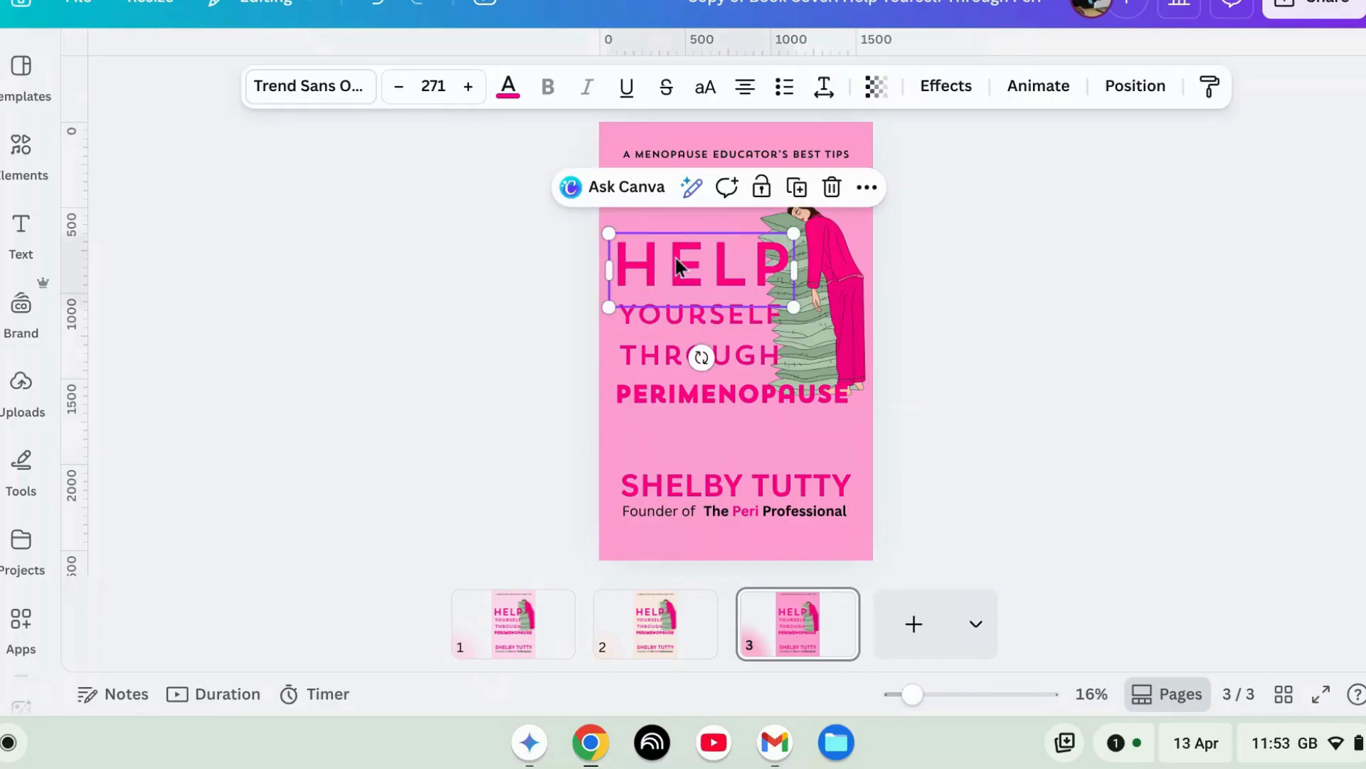
pyautogui.click(484, 110)
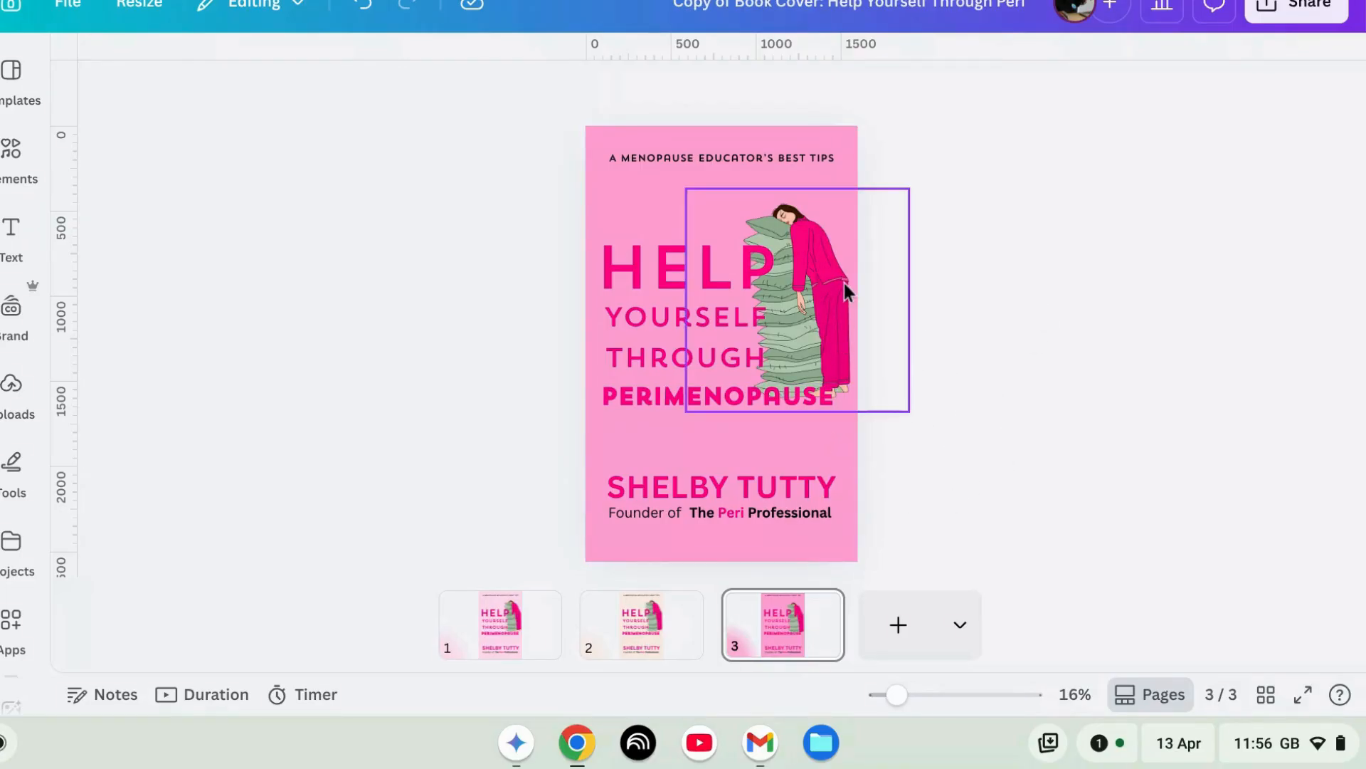
# Try the woman-and-pillows illustration flipped horizontally and placed at the left edge of page 3.
pyautogui.click(793, 298)
pyautogui.click(853, 90)
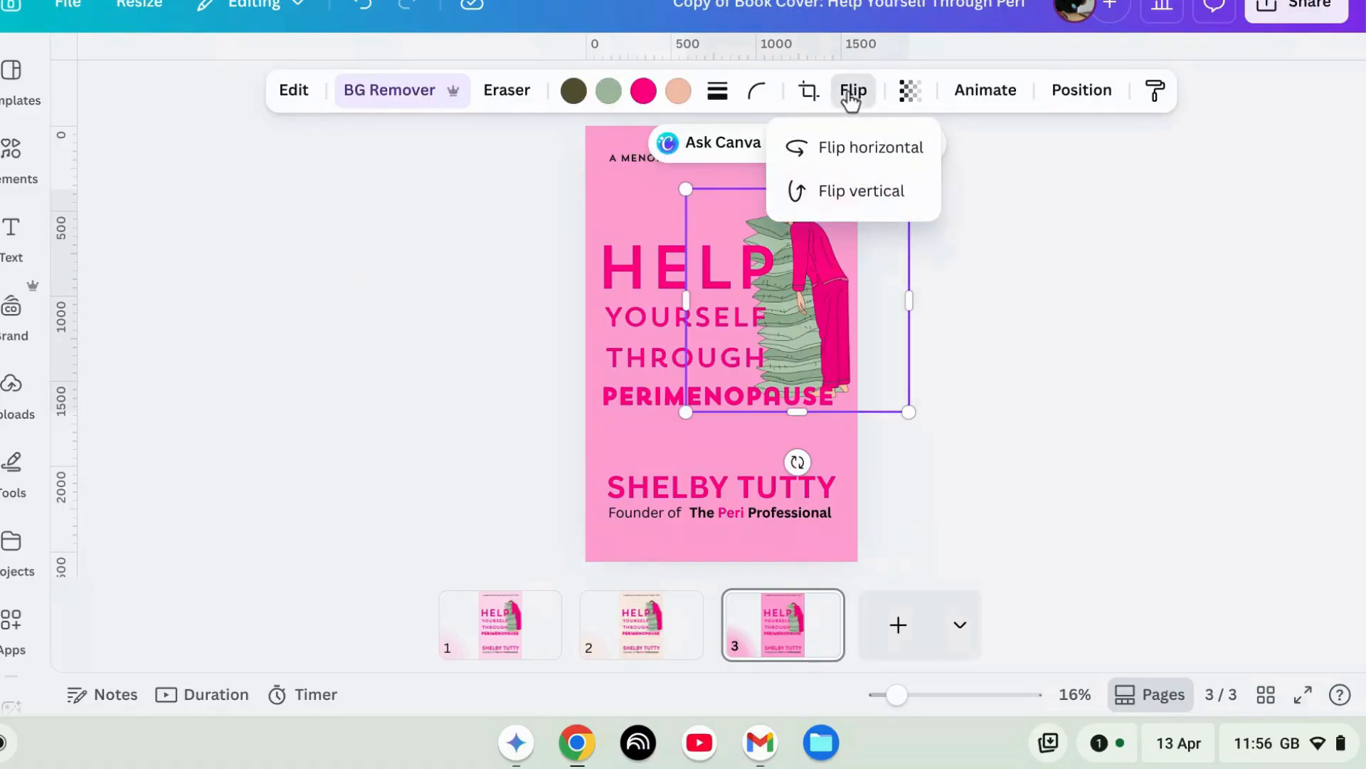
pyautogui.click(890, 153)
pyautogui.moveTo(835, 267); pyautogui.dragTo(681, 282)
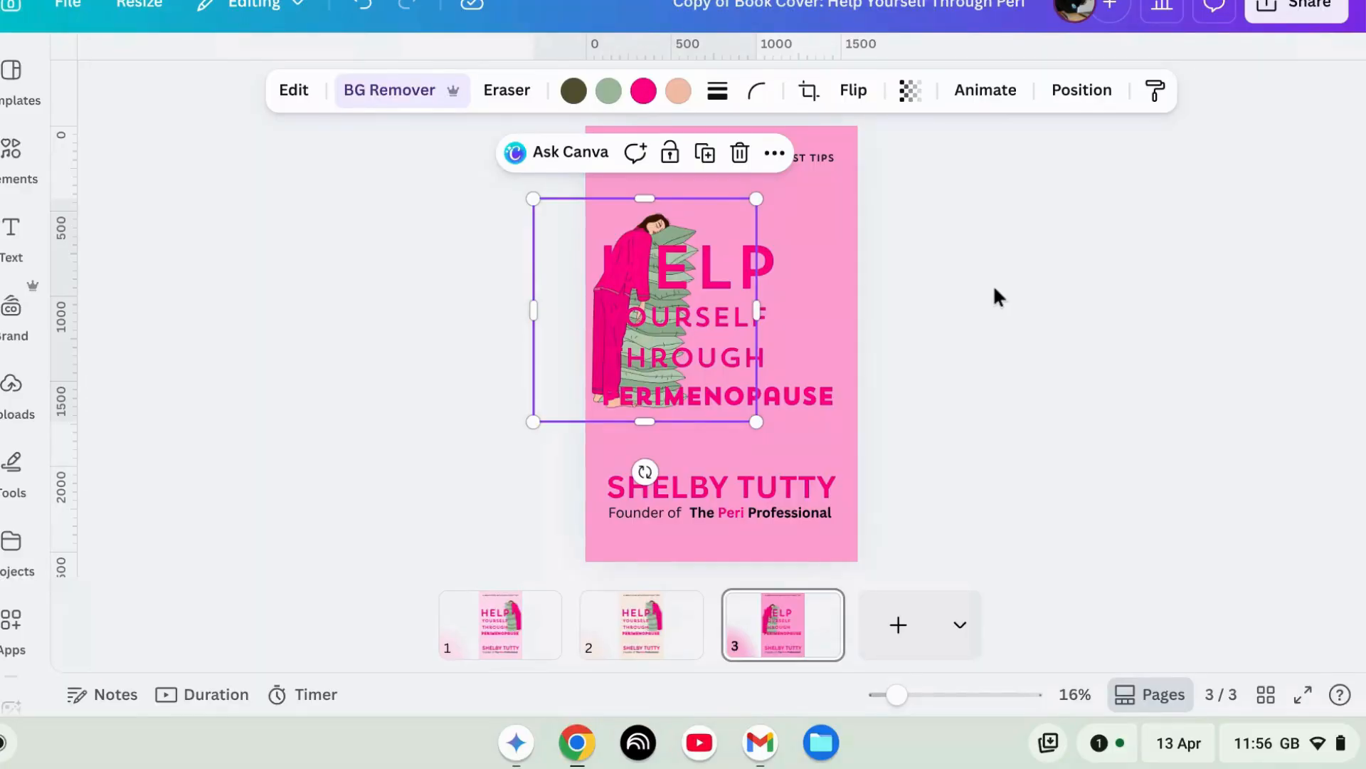
# Flip the illustration back horizontally and return it to the right edge of page 3 beside the title.
pyautogui.click(854, 91)
pyautogui.click(808, 143)
pyautogui.moveTo(688, 213); pyautogui.dragTo(842, 217)
pyautogui.click(1014, 238)
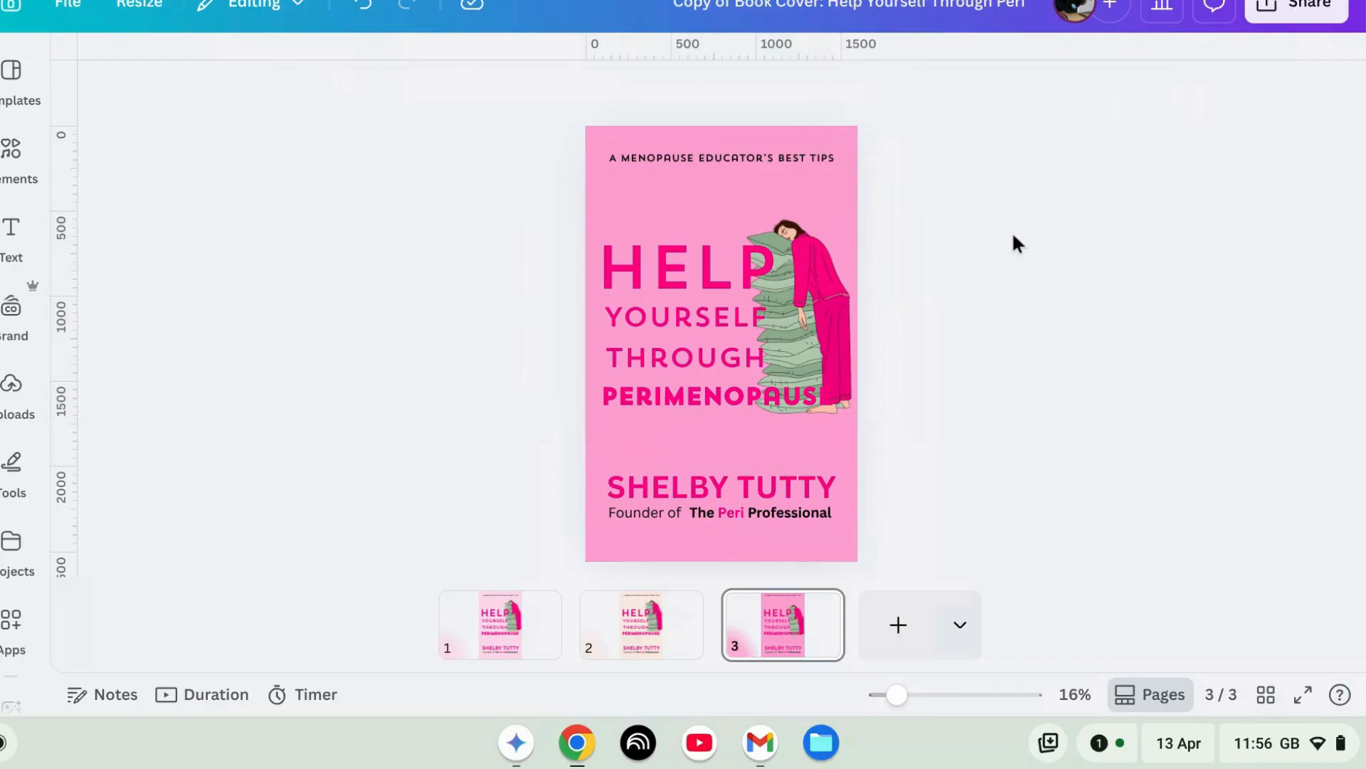
# Check the letter and line spacing of the word THROUGH in the page 3 title.
pyautogui.click(710, 358)
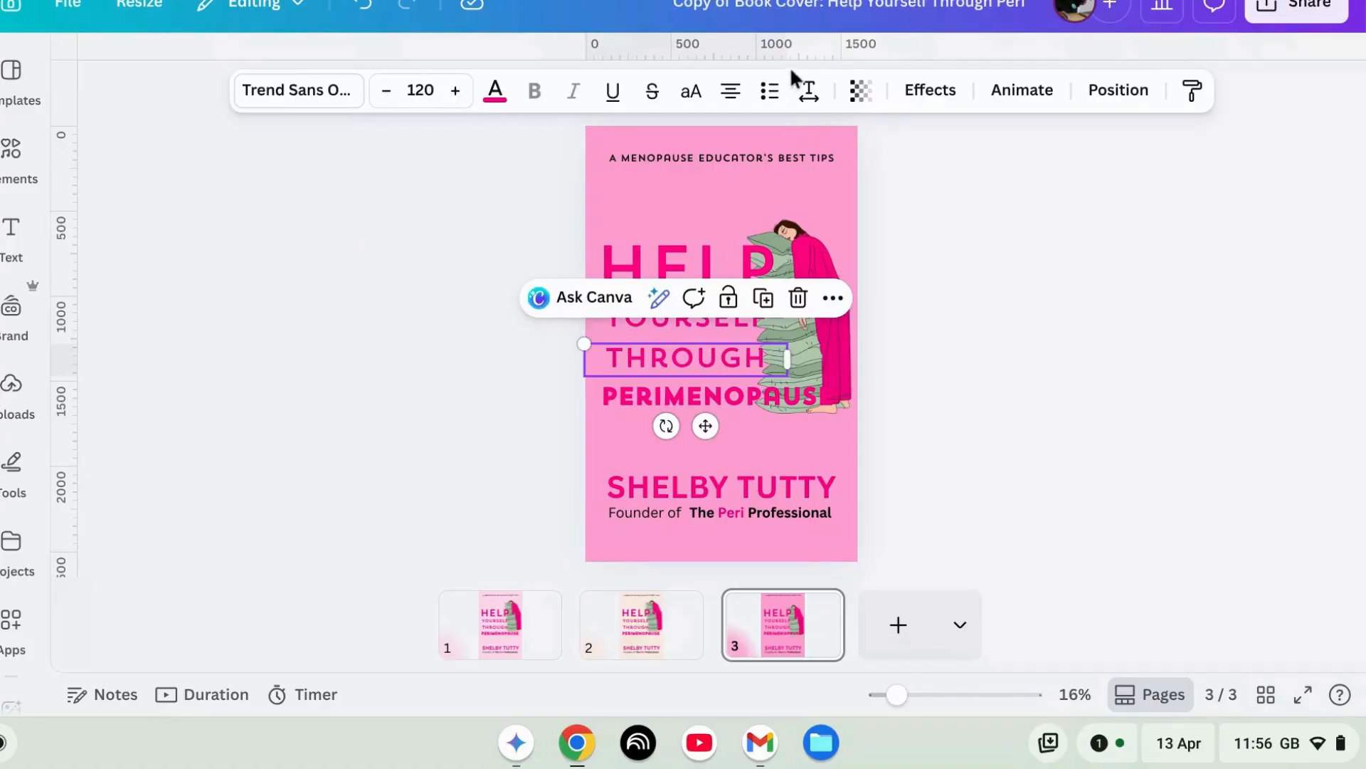
pyautogui.click(810, 92)
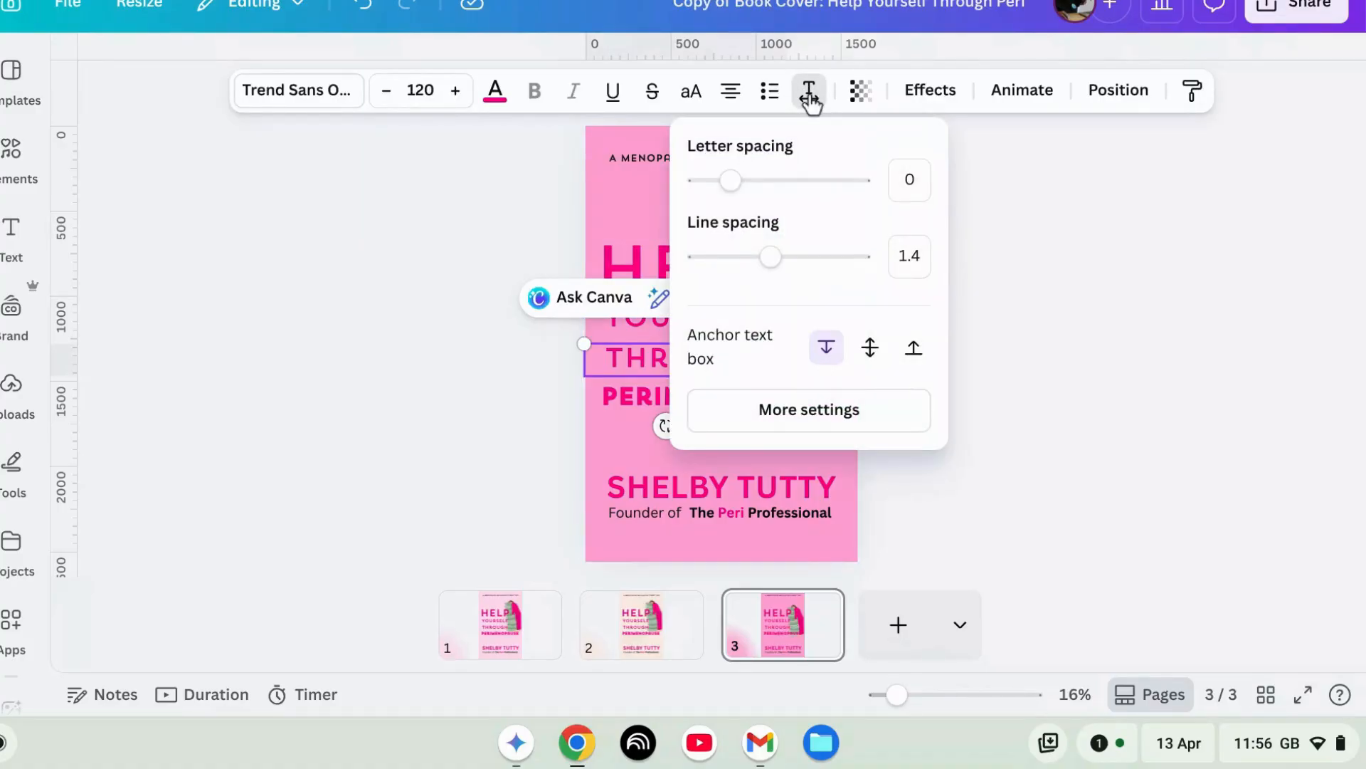
pyautogui.click(1061, 183)
# Move the woman-and-pillows illustration on page 3 slightly up so that it clears the end of the word PERIMENOPAUSE.
pyautogui.click(800, 335)
pyautogui.moveTo(799, 336); pyautogui.dragTo(795, 333)
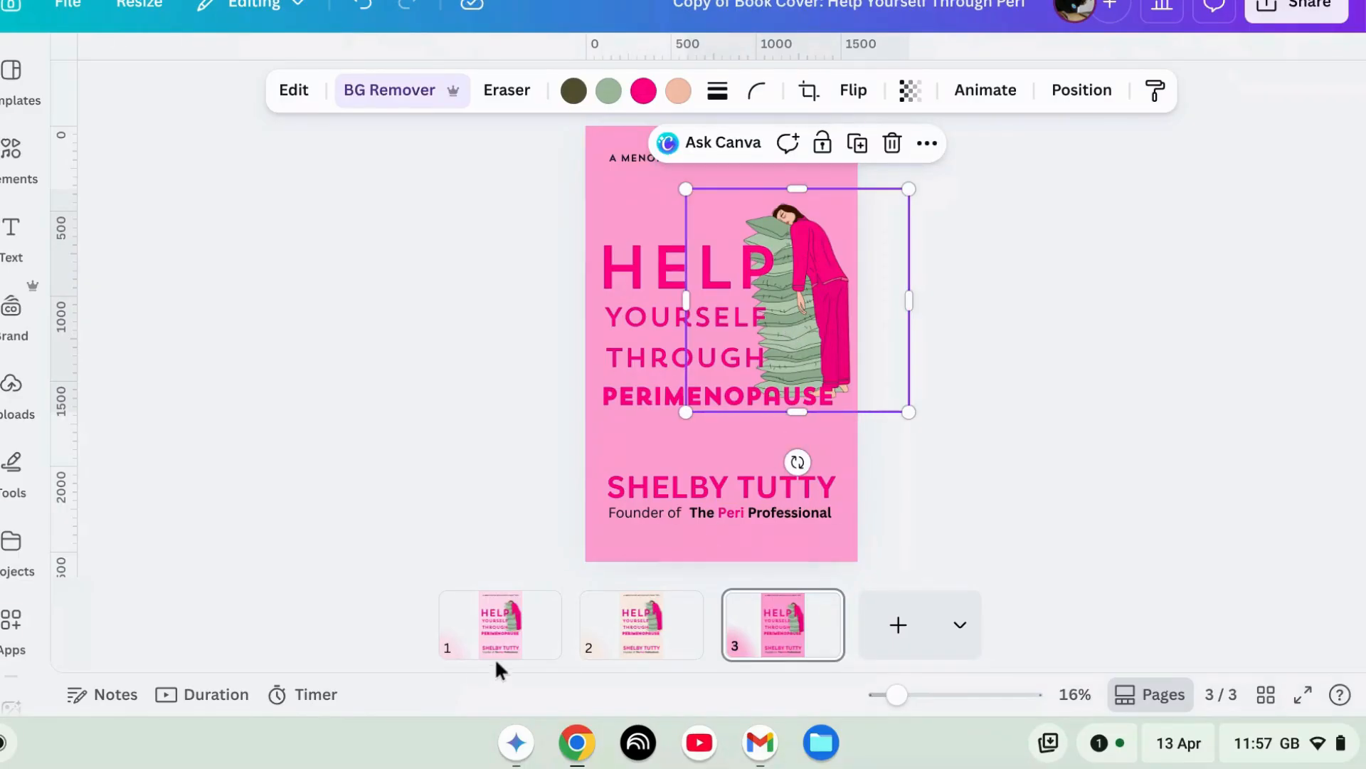
# Compare the light pink cover on page 1 with the cream cover on page 2, ending on page 2.
pyautogui.click(509, 644)
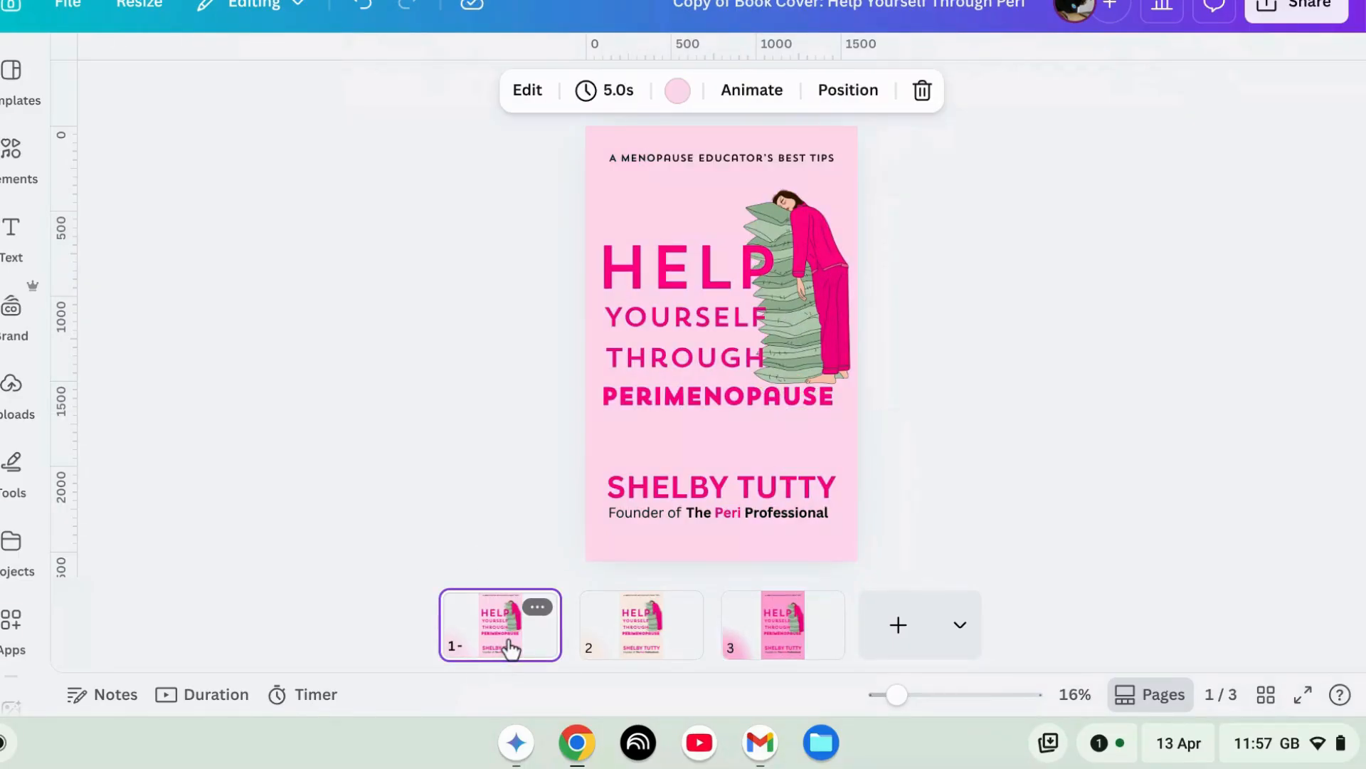
pyautogui.click(640, 644)
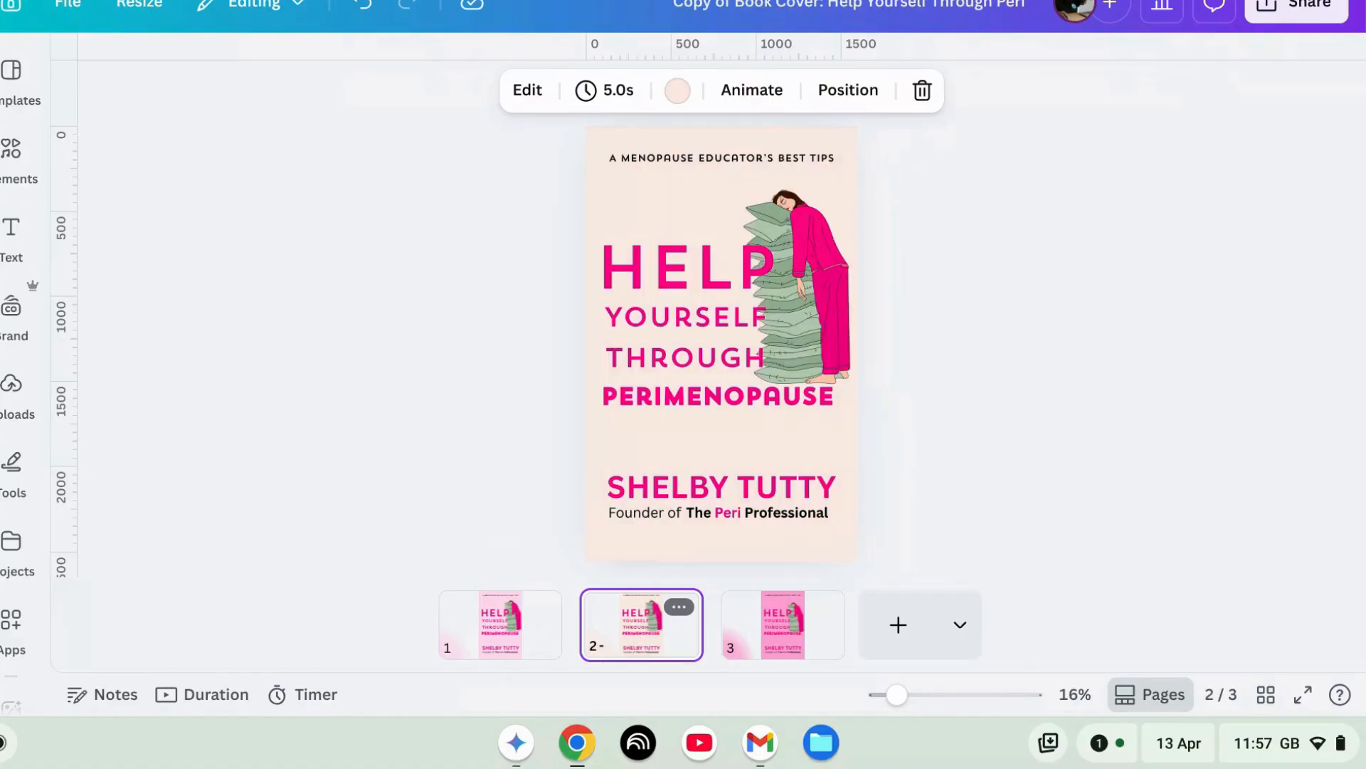
pyautogui.click(490, 645)
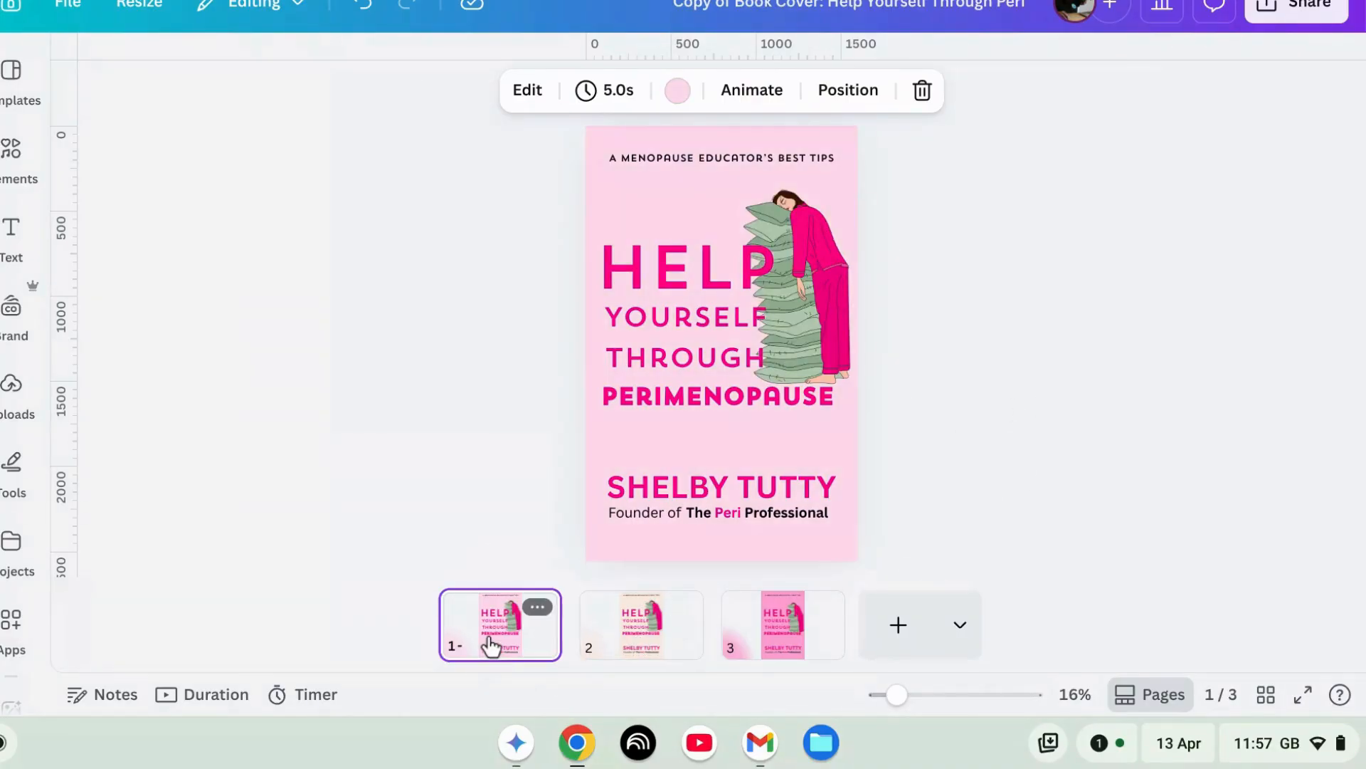
pyautogui.click(591, 632)
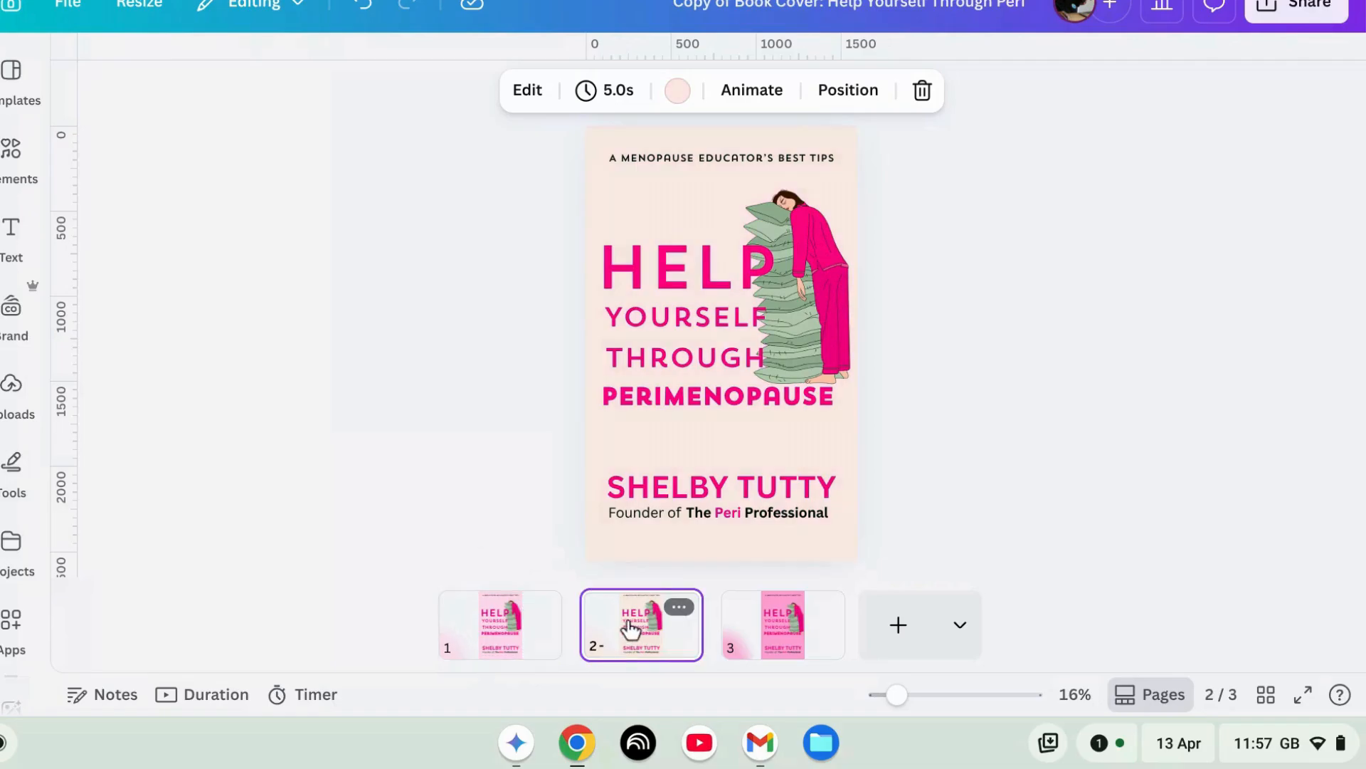
pyautogui.click(1003, 471)
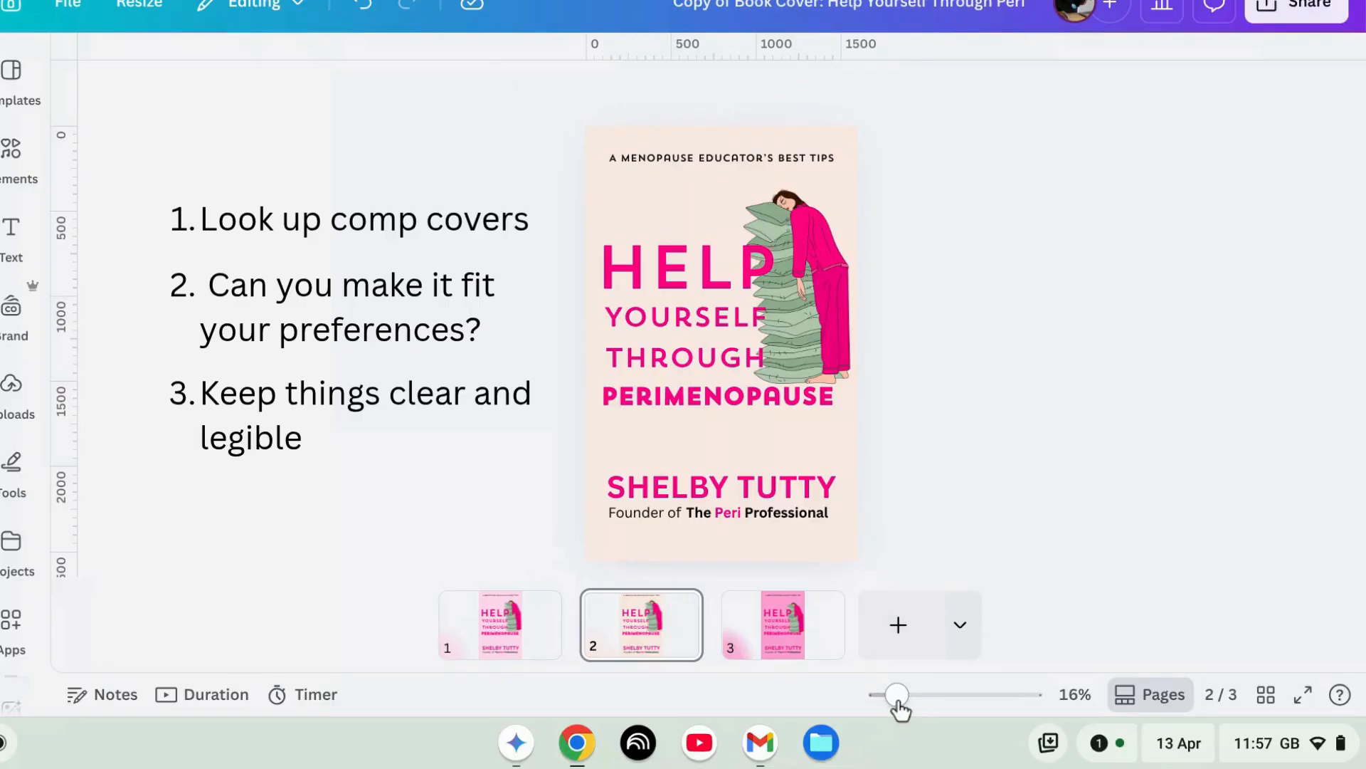
# Shrink the view of the page 2 cover to 10% to judge its legibility at thumbnail size, and enlarge it again to 17%.
pyautogui.moveTo(897, 694); pyautogui.dragTo(878, 696)
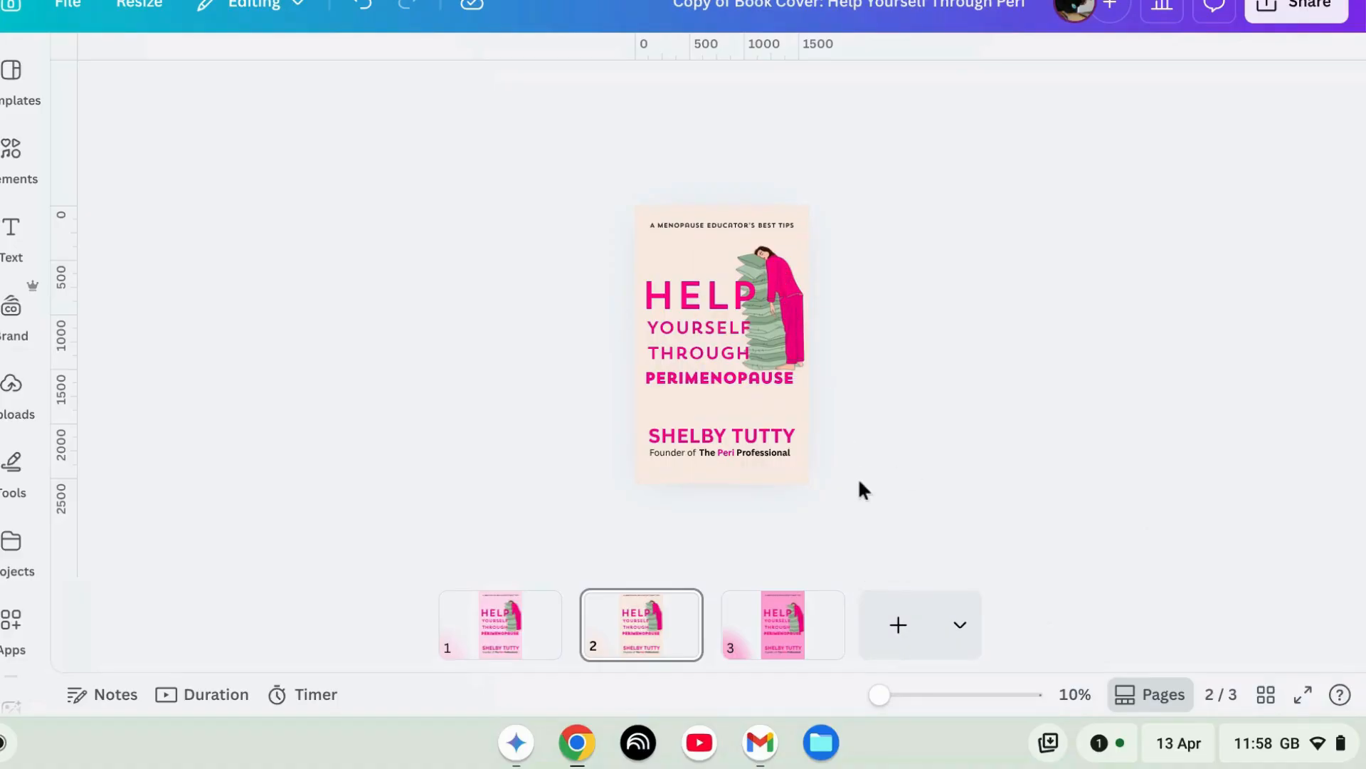
pyautogui.click(883, 702)
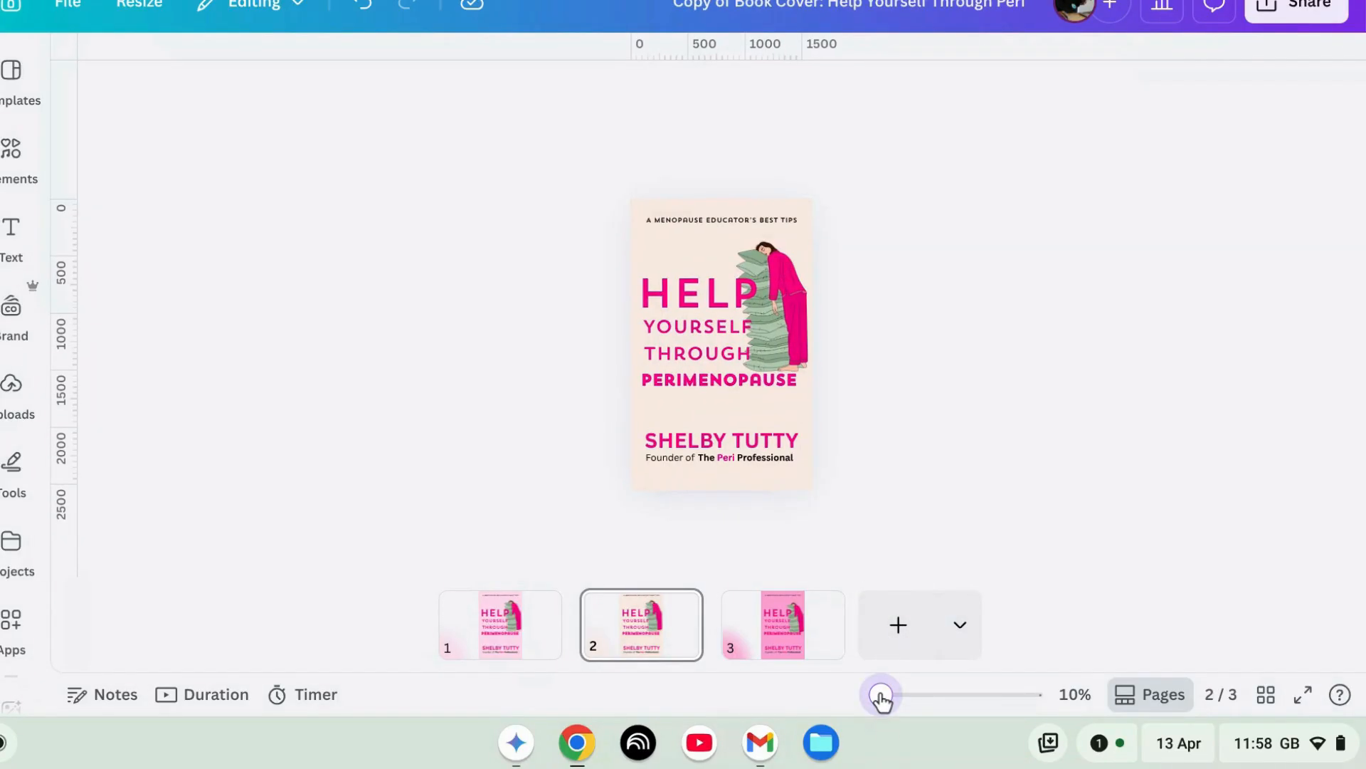
pyautogui.moveTo(882, 699); pyautogui.dragTo(902, 703)
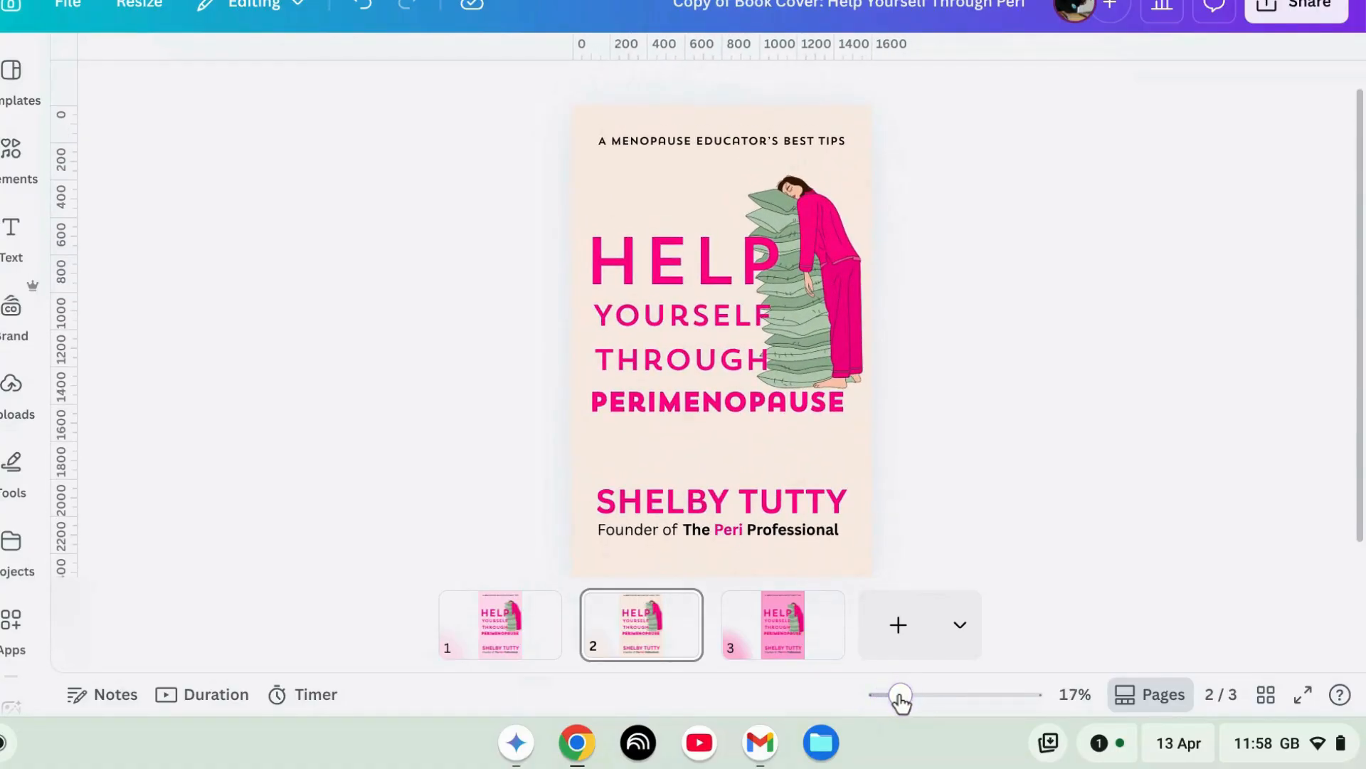